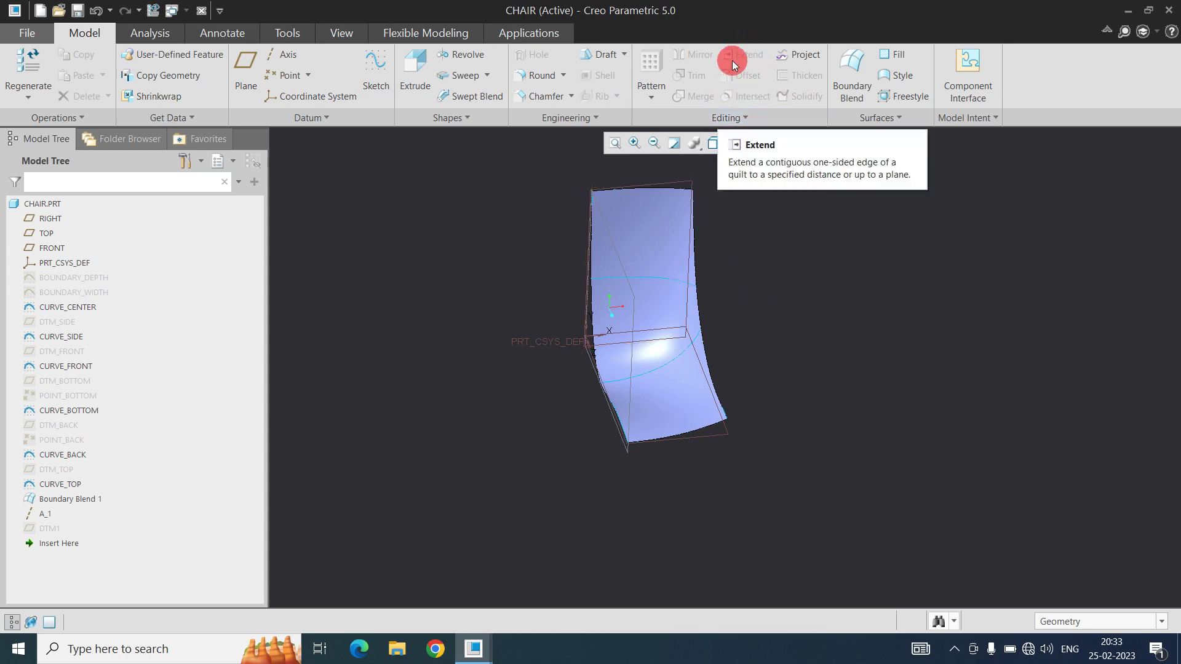
# - Select the chair's Boundary Blend seat surface, then its right boundary edge
pyautogui.moveTo(719, 285); pyautogui.dragTo(692, 212, button='middle')
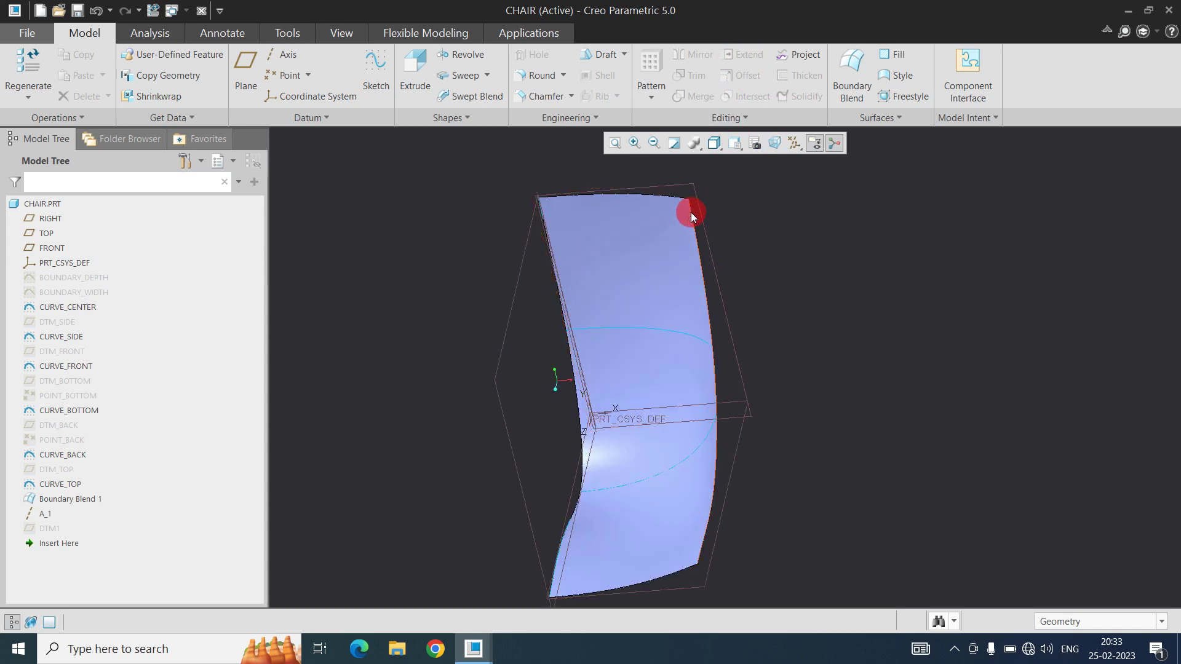
pyautogui.click(690, 220)
pyautogui.scroll(-3, 641, 210)
pyautogui.scroll(2, 640, 210)
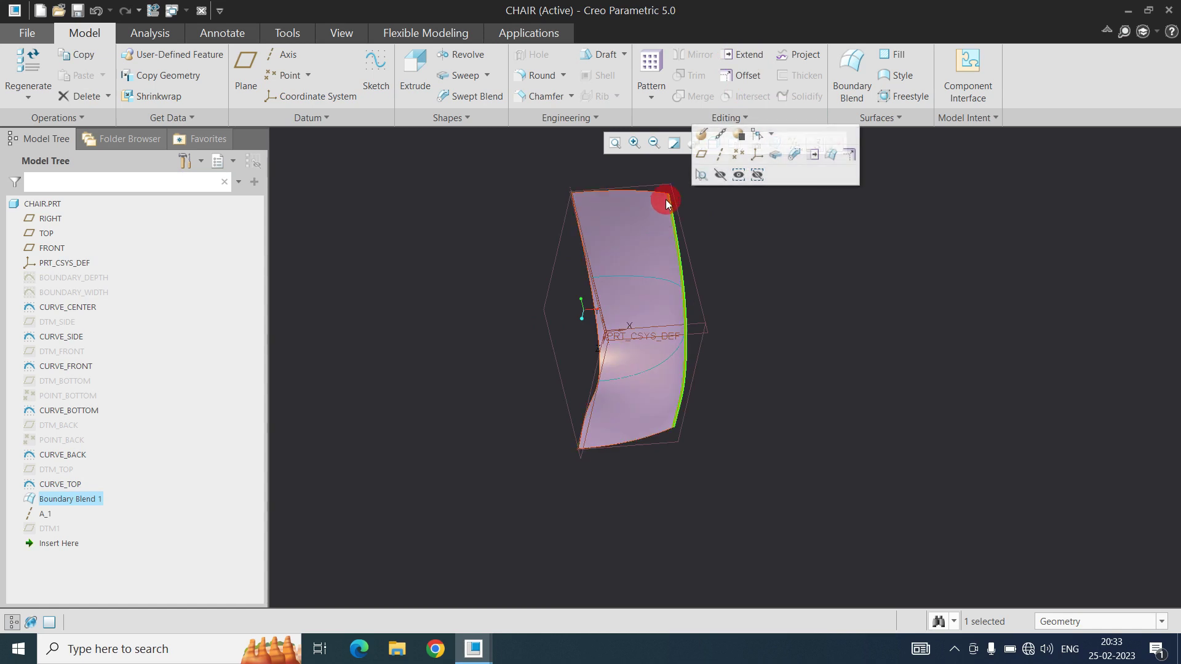
pyautogui.click(749, 58)
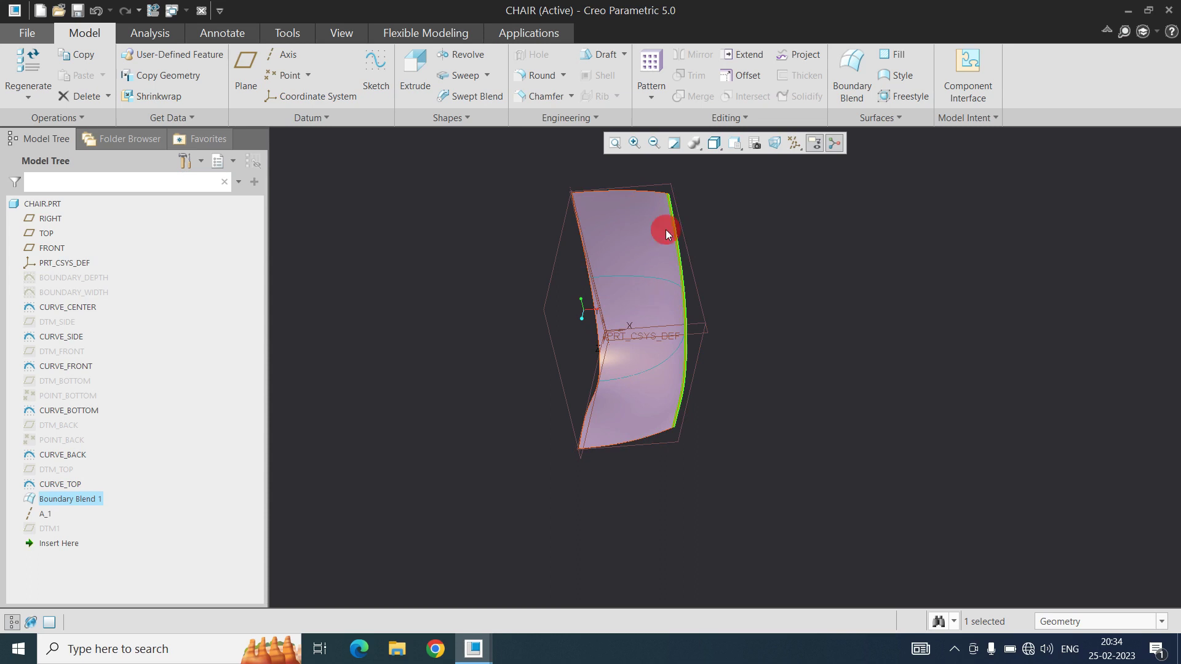
# - Start an Extend on the seat's right edge and set the distance to 26.80
pyautogui.click(736, 56)
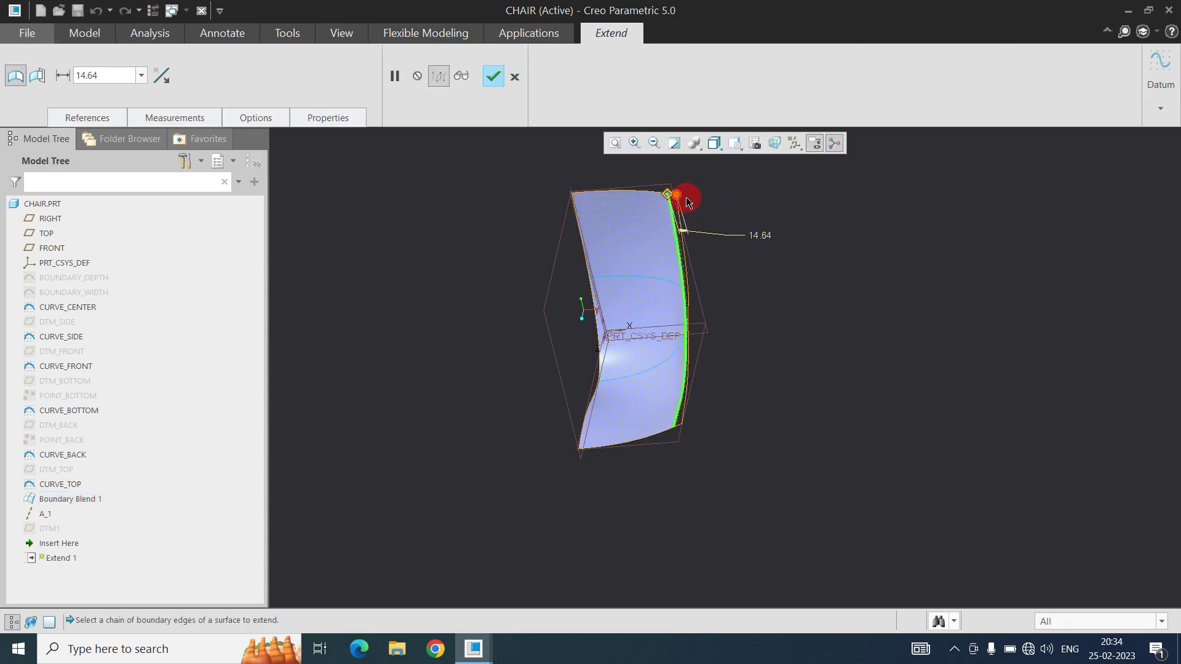
pyautogui.moveTo(680, 196)
pyautogui.mouseDown()
pyautogui.moveTo(749, 196)
pyautogui.moveTo(689, 202)
pyautogui.mouseUp()
pyautogui.moveTo(653, 183); pyautogui.dragTo(818, 255, button='middle')
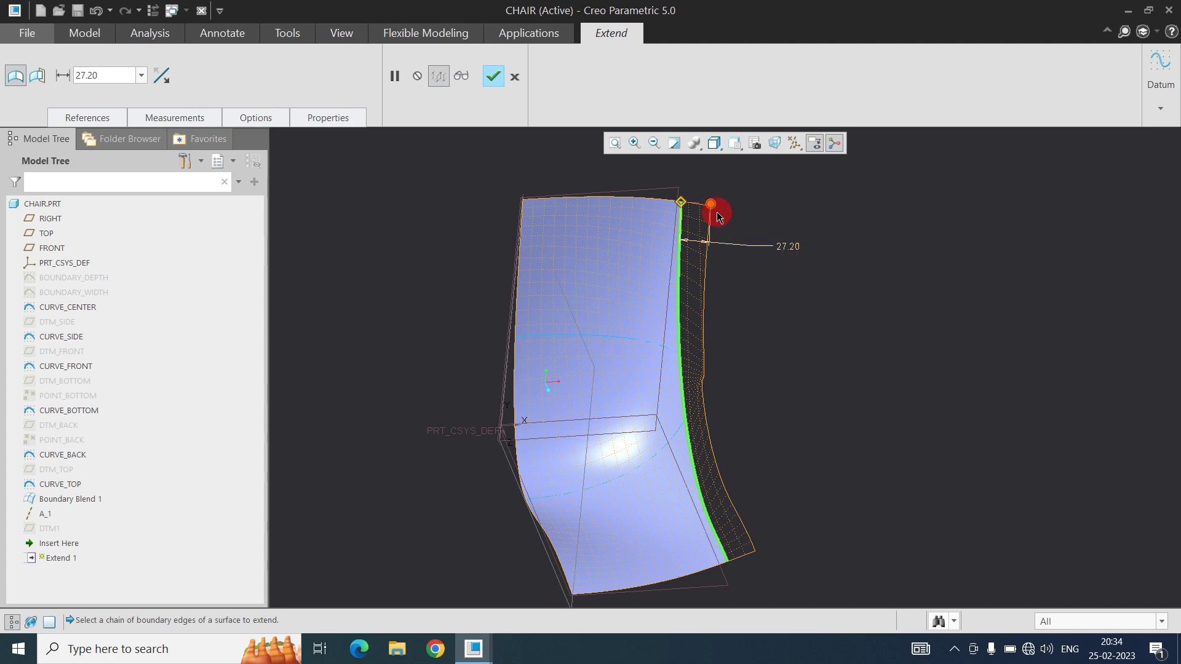
pyautogui.moveTo(710, 206); pyautogui.dragTo(702, 203)
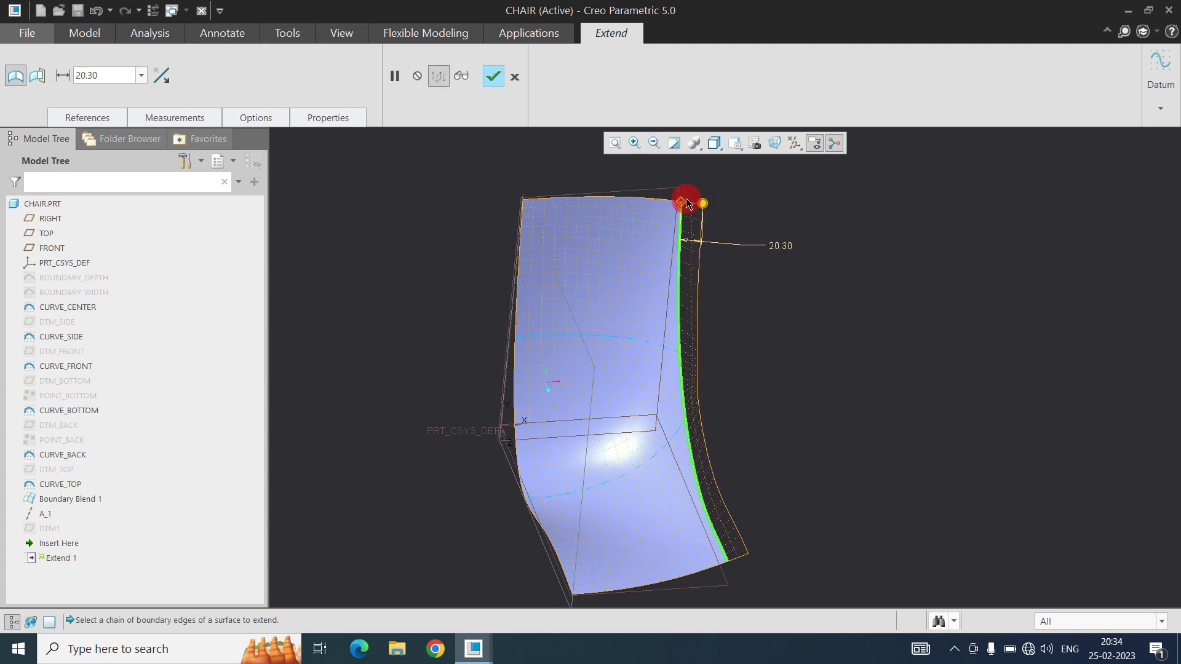
pyautogui.moveTo(702, 204); pyautogui.dragTo(712, 211)
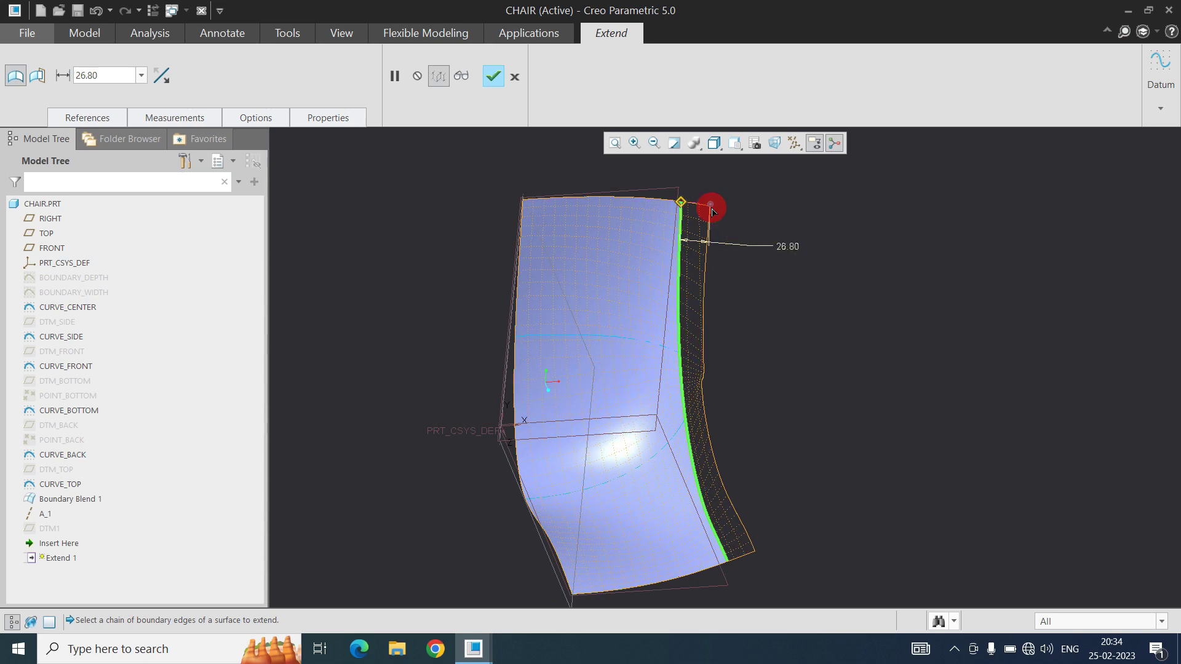
# - Inspect the extension preview and try adding the top edge to it
pyautogui.scroll(5, 703, 394)
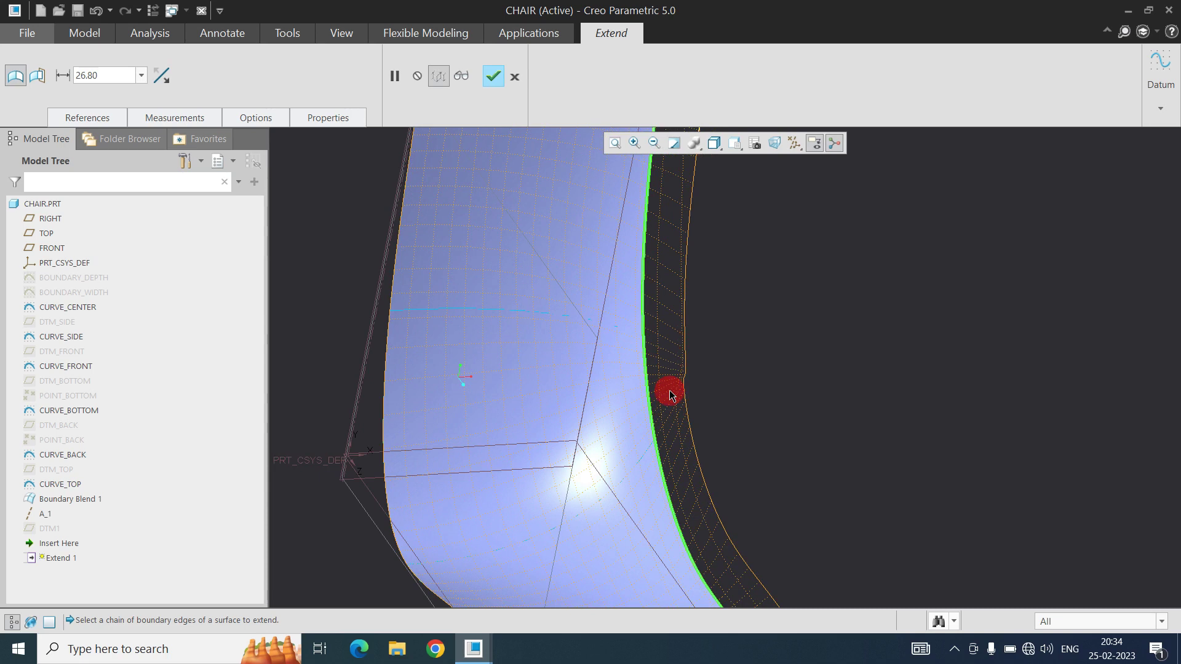
pyautogui.scroll(-5, 684, 359)
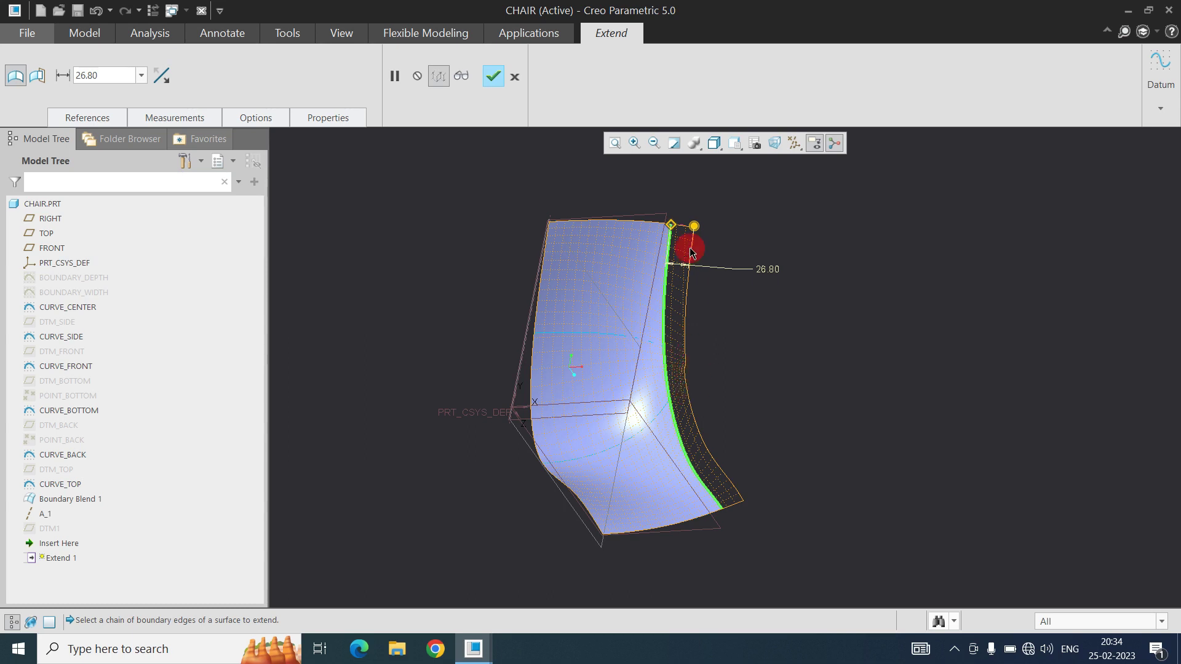
pyautogui.moveTo(687, 290); pyautogui.dragTo(670, 308, button='middle')
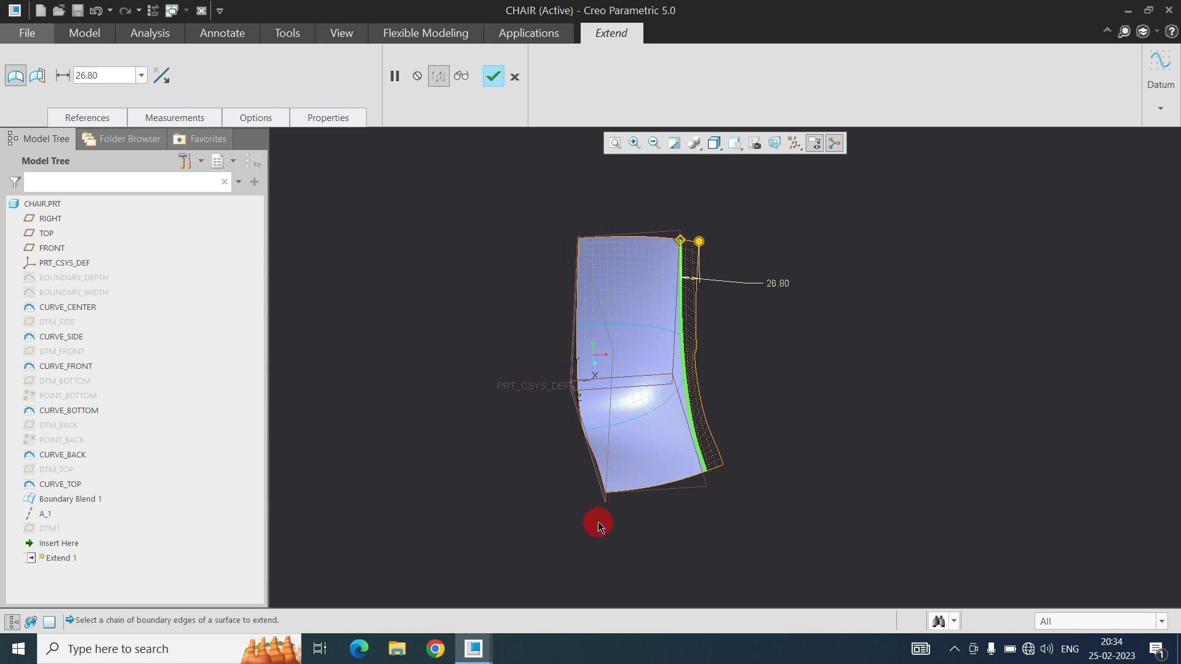
pyautogui.click(649, 243)
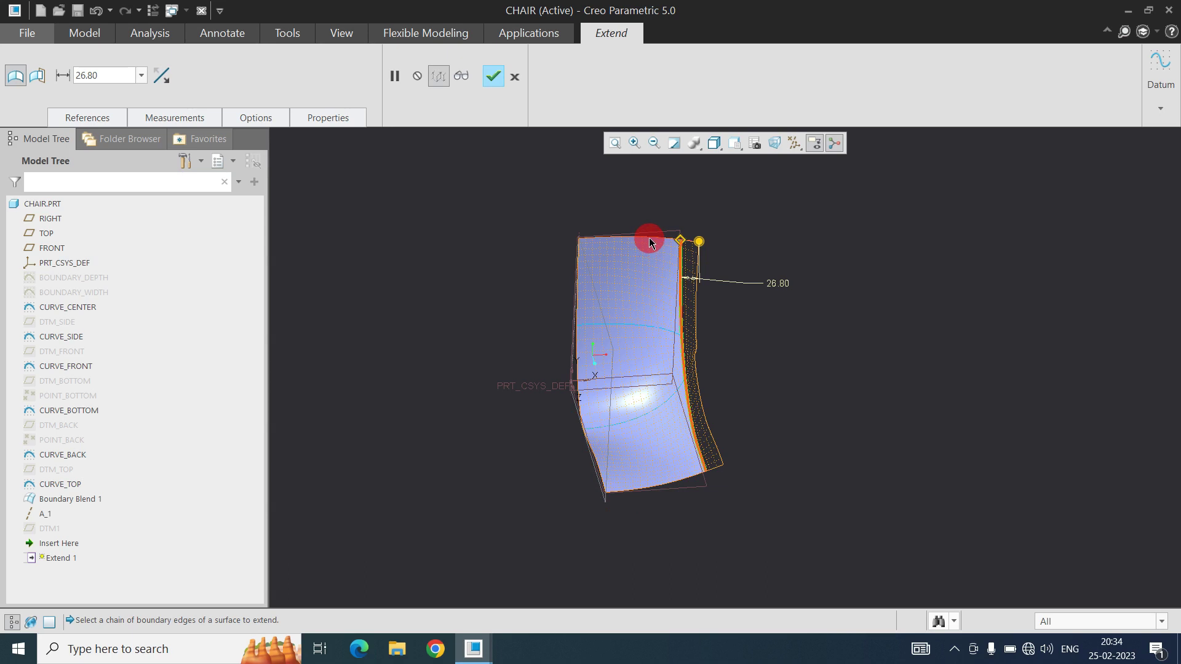
# - In the chain details, build a four-edge chain from the top, left and bottom edges
pyautogui.click(111, 116)
pyautogui.click(201, 171)
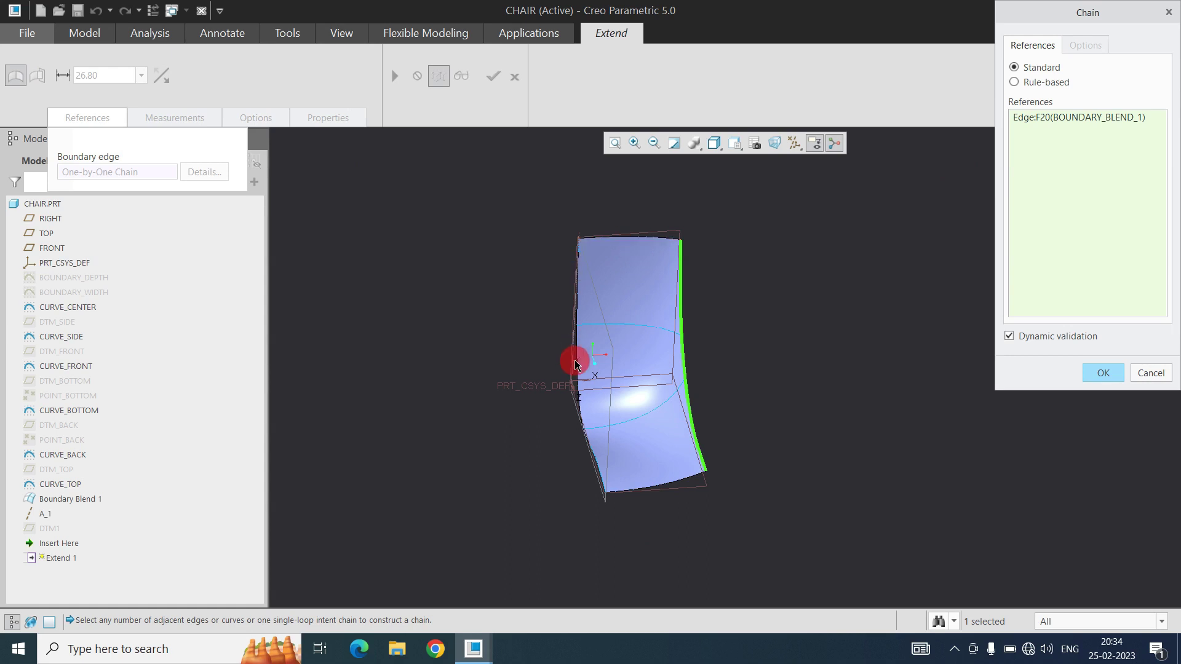
pyautogui.keyDown('ctrl'); pyautogui.click(624, 238); pyautogui.keyUp('ctrl')
pyautogui.keyDown('ctrl'); pyautogui.click(579, 270); pyautogui.keyUp('ctrl')
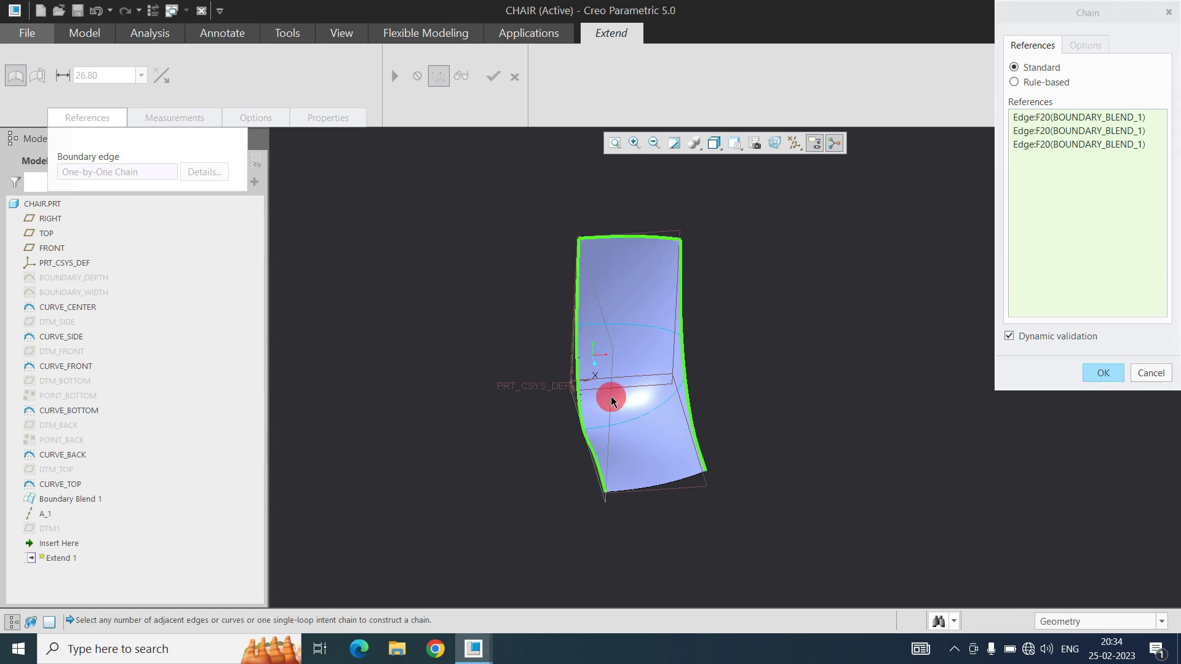
pyautogui.keyDown('ctrl'); pyautogui.click(654, 485); pyautogui.keyUp('ctrl')
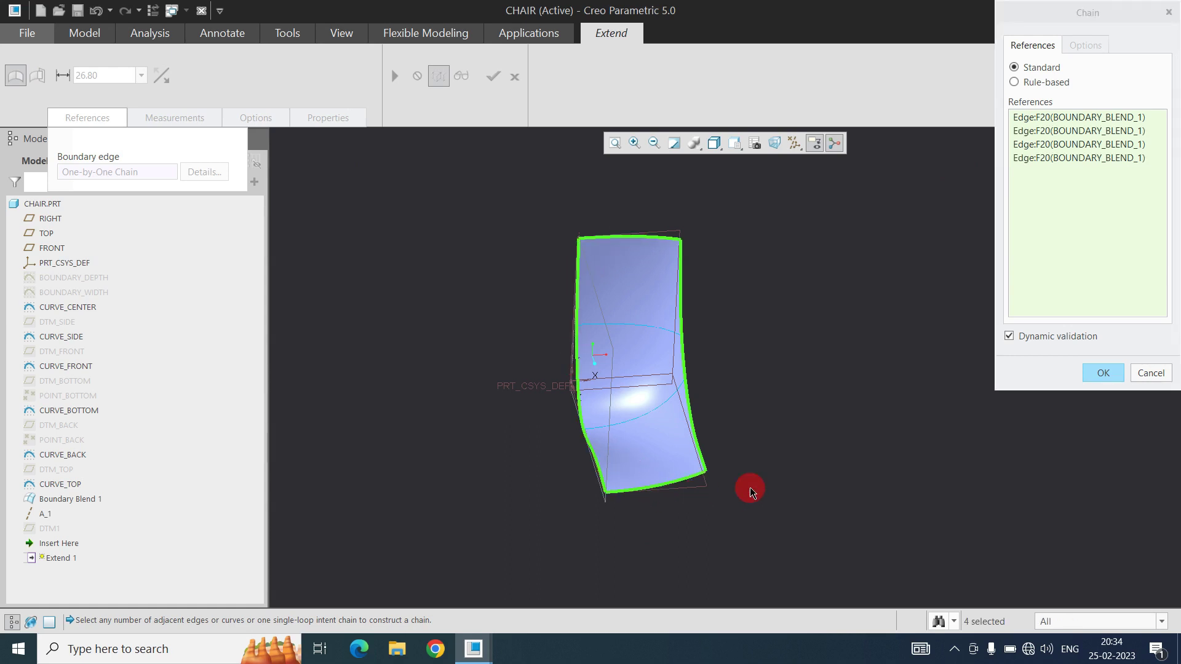
pyautogui.click(1101, 373)
pyautogui.click(204, 171)
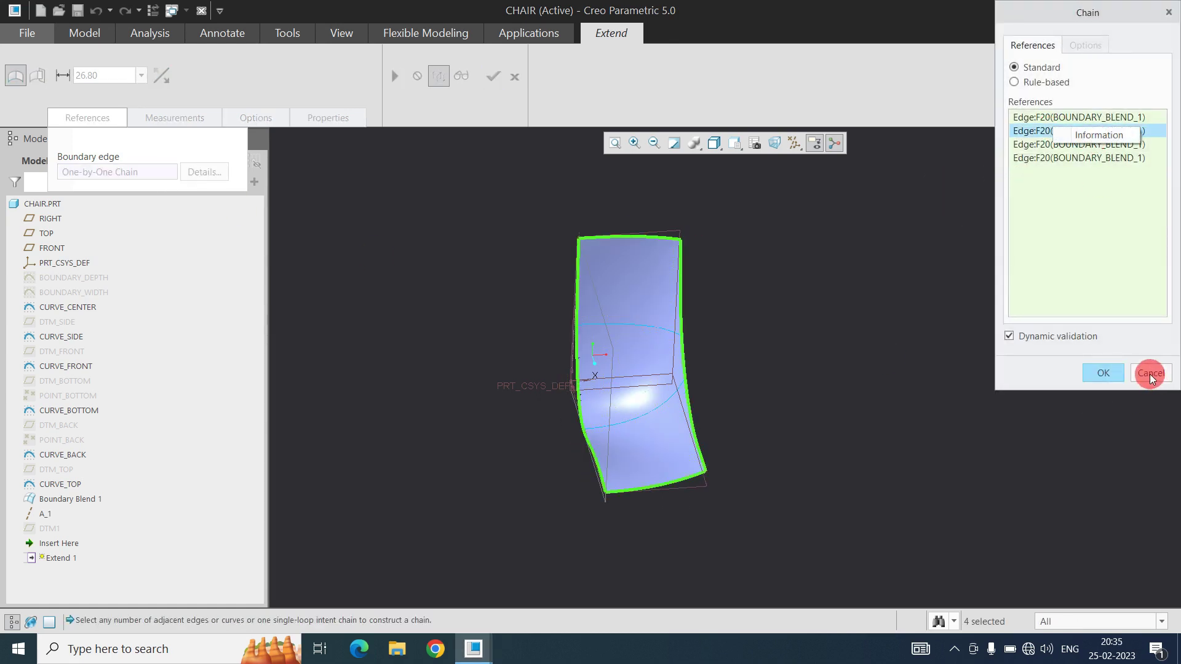
pyautogui.click(1167, 374)
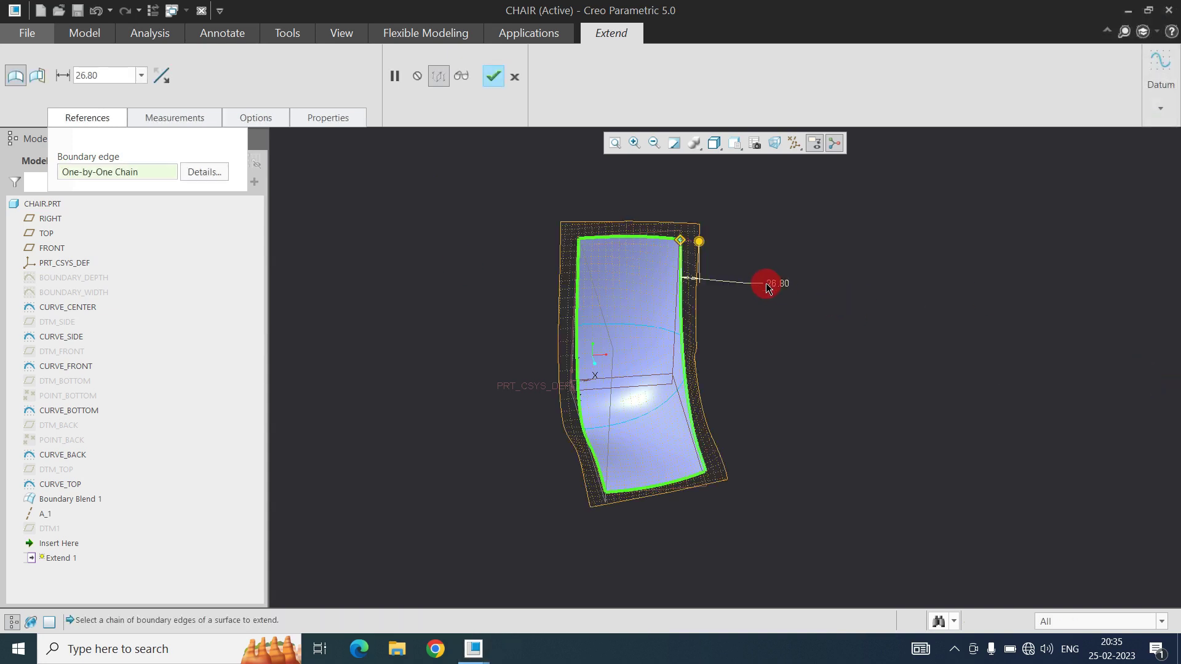
# - Rebuild the chain as the whole surface boundary, shrink the distance to 18.80, and finish Extend 1
pyautogui.click(670, 354)
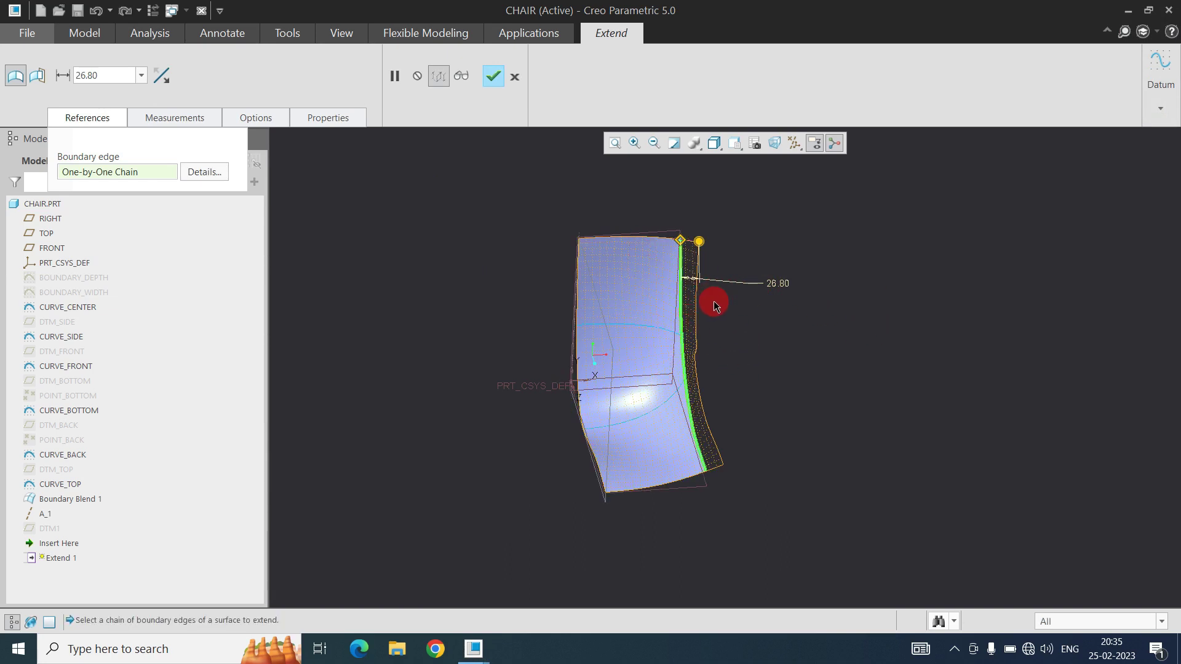
pyautogui.keyDown('shift'); pyautogui.click(637, 238); pyautogui.keyUp('shift')
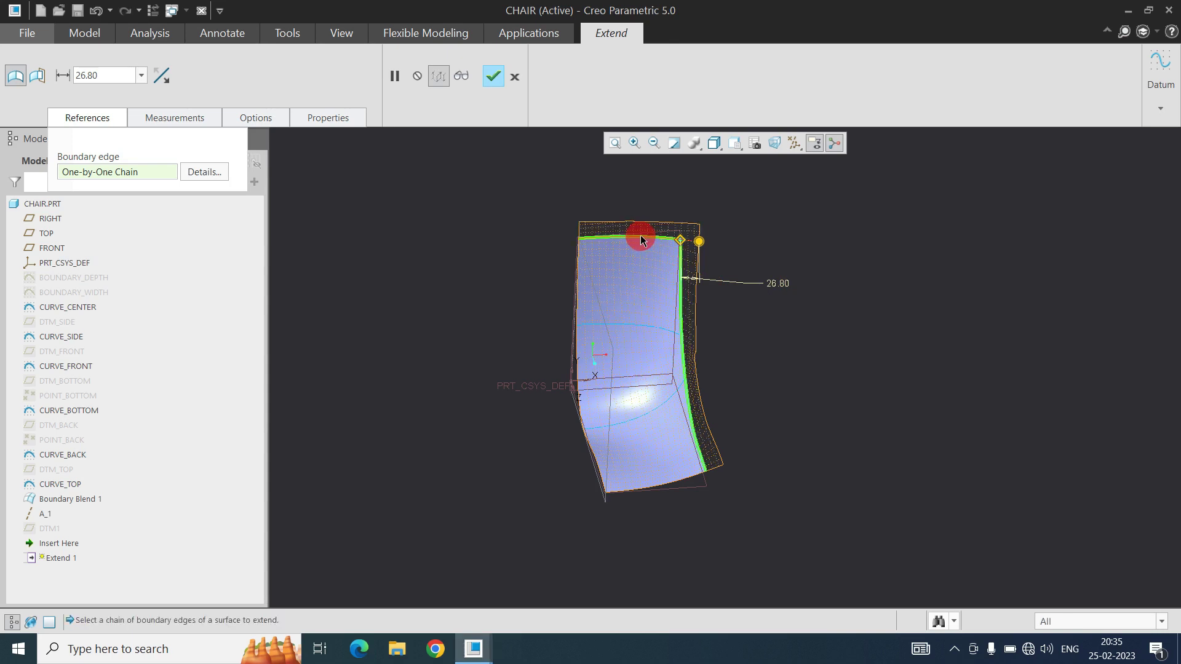
pyautogui.keyDown('shift'); pyautogui.click(580, 266); pyautogui.keyUp('shift')
pyautogui.keyDown('shift'); pyautogui.click(663, 487); pyautogui.keyUp('shift')
pyautogui.keyDown('shift'); pyautogui.click(689, 401); pyautogui.keyUp('shift')
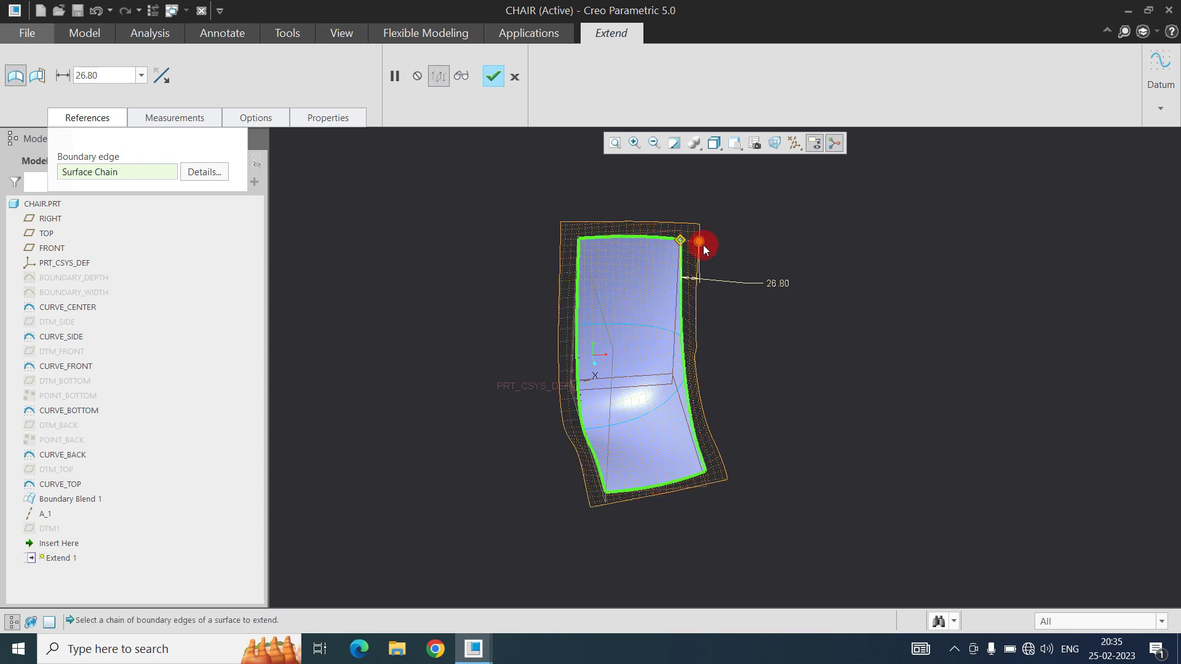
pyautogui.moveTo(698, 245); pyautogui.dragTo(690, 241)
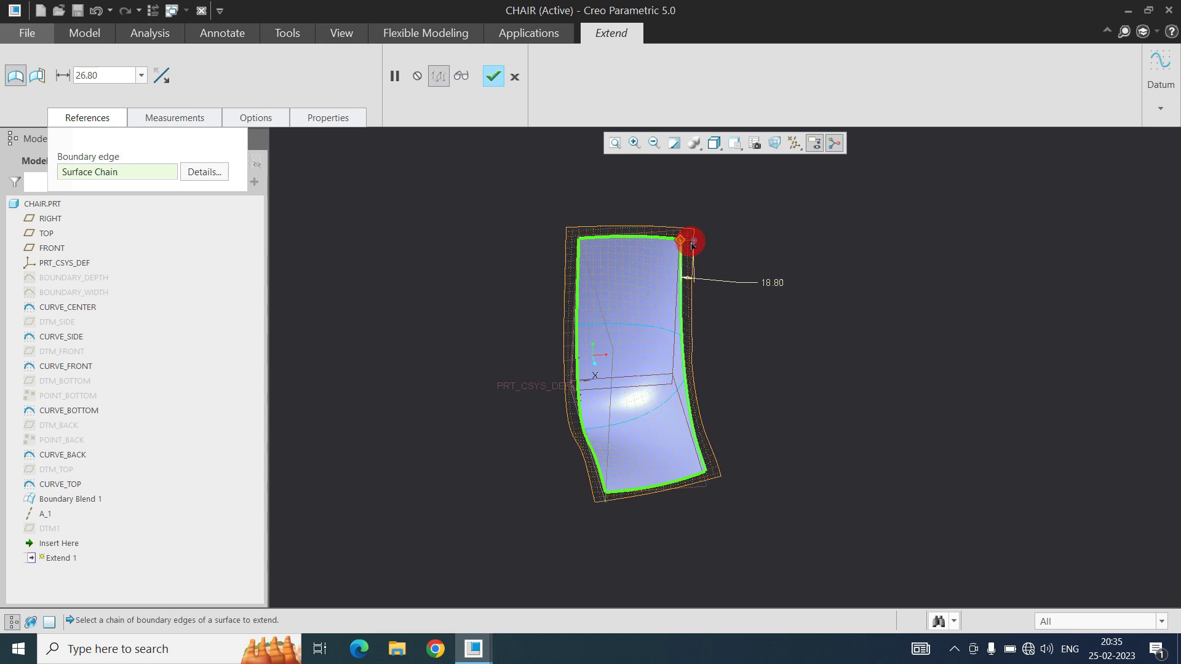
pyautogui.middleClick(779, 249)
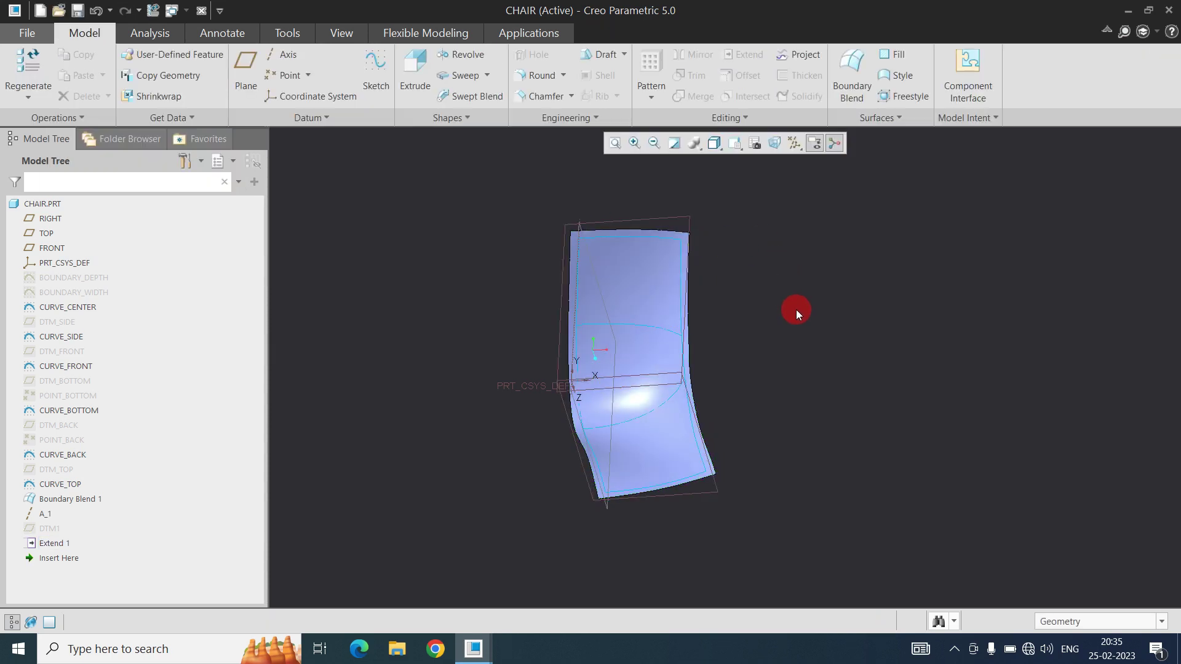
# - Switch to the DOOR_HANDLE part and select the tube's upper end edge
pyautogui.click(179, 11)
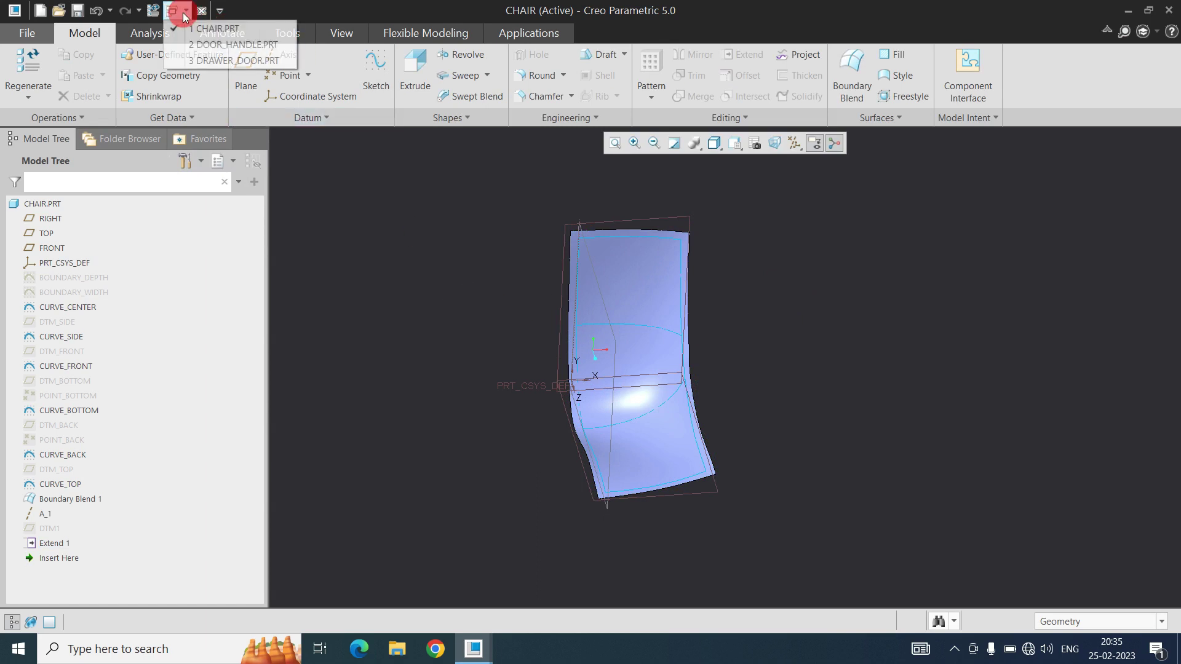
pyautogui.click(193, 46)
pyautogui.moveTo(687, 263); pyautogui.dragTo(538, 302, button='middle')
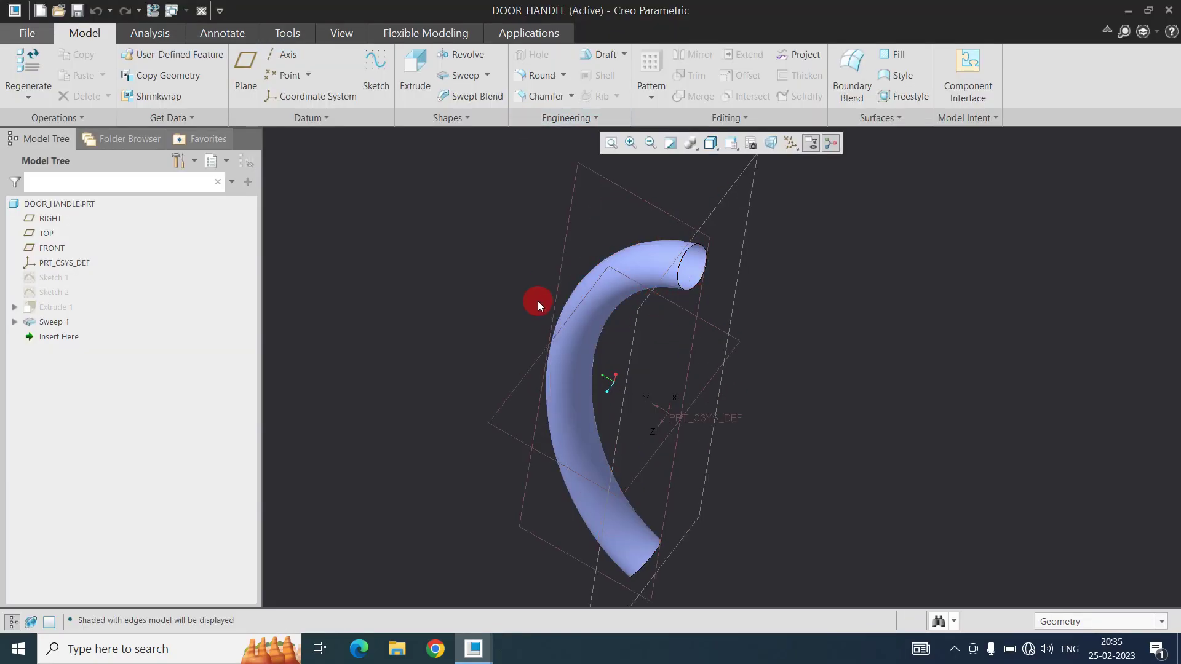
pyautogui.click(706, 264)
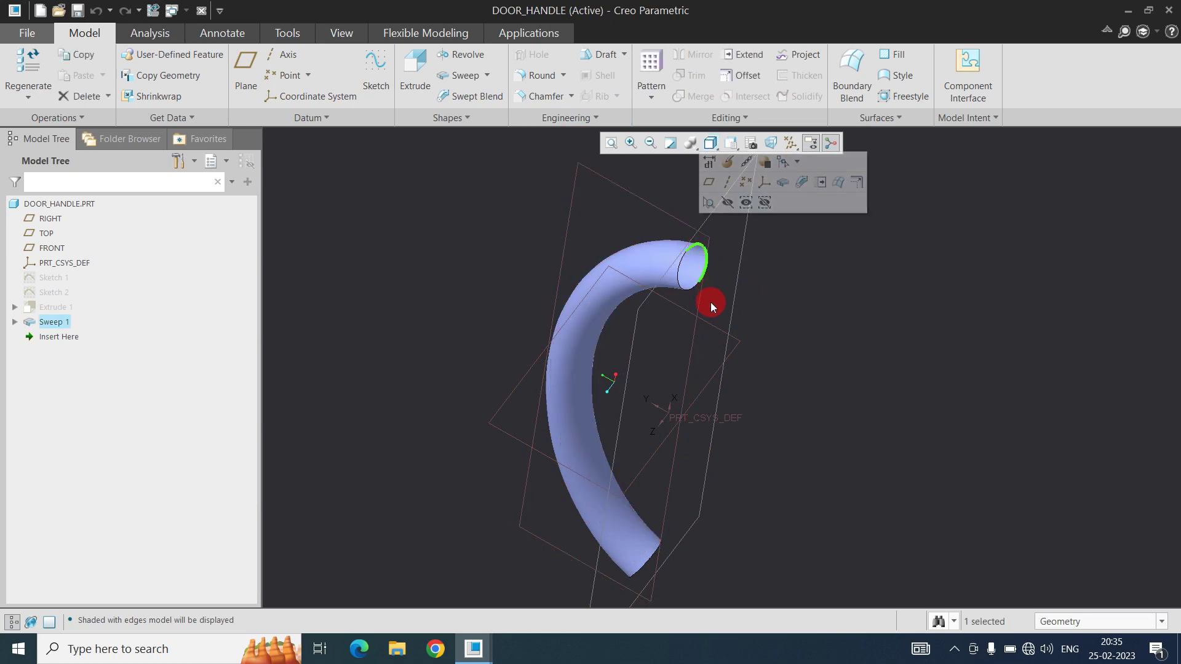
# - Extend the tube's upper end by 16.90 and finish Extend 1
pyautogui.click(740, 57)
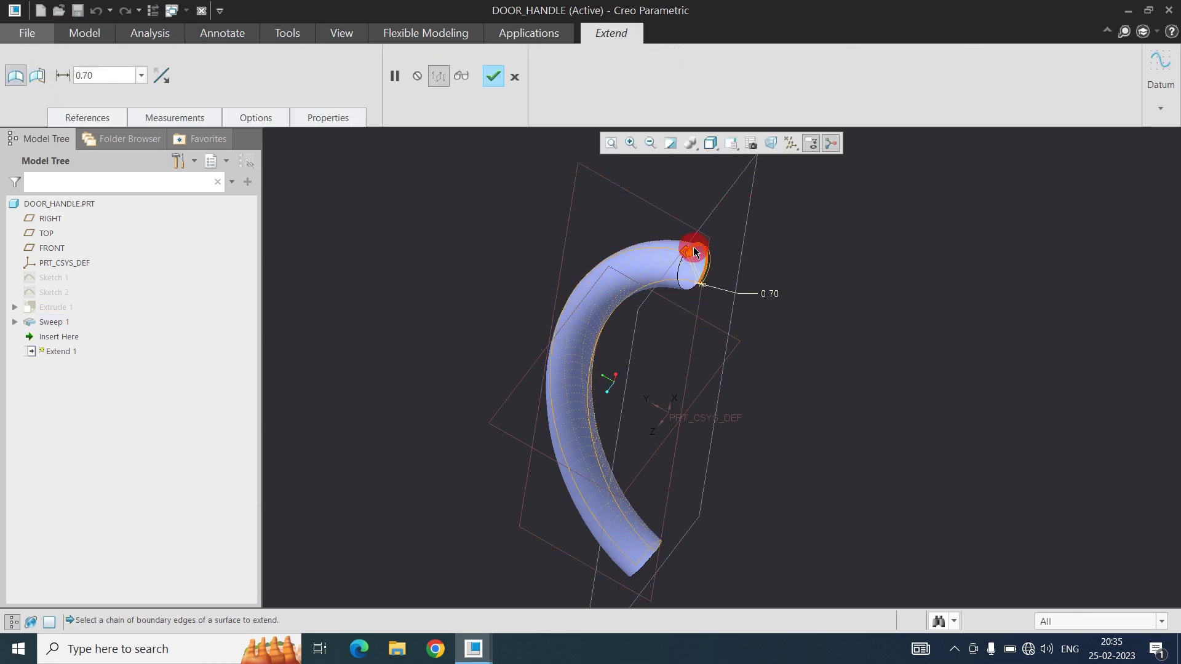
pyautogui.moveTo(690, 254); pyautogui.dragTo(764, 289)
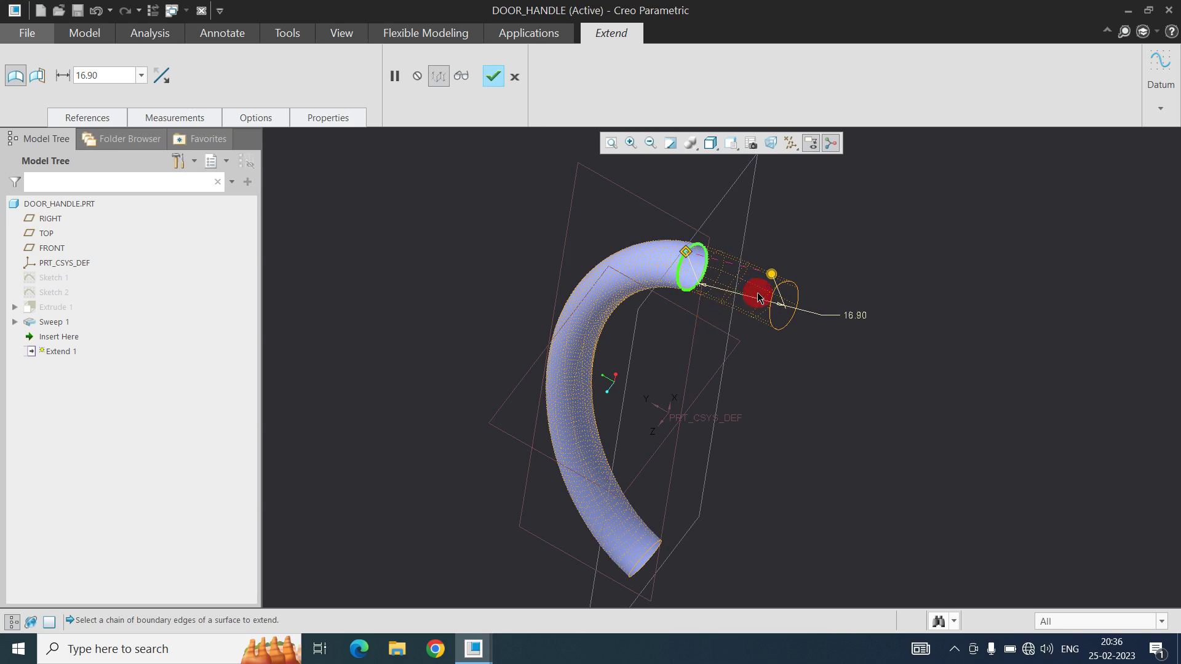
pyautogui.moveTo(691, 258); pyautogui.dragTo(813, 294, button='middle')
pyautogui.middleClick(813, 230)
pyautogui.scroll(2, 673, 241)
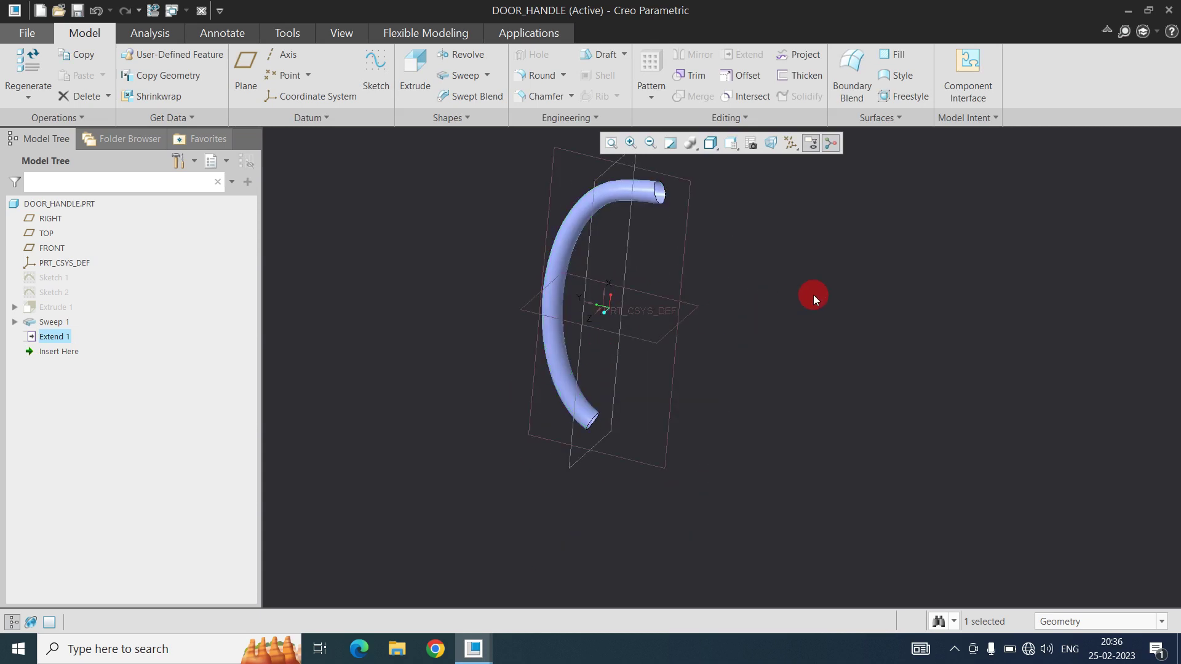
pyautogui.click(813, 294)
# - Create datum plane DTM1 offset 58.00 from the TOP plane
pyautogui.moveTo(626, 346); pyautogui.dragTo(772, 213, button='middle')
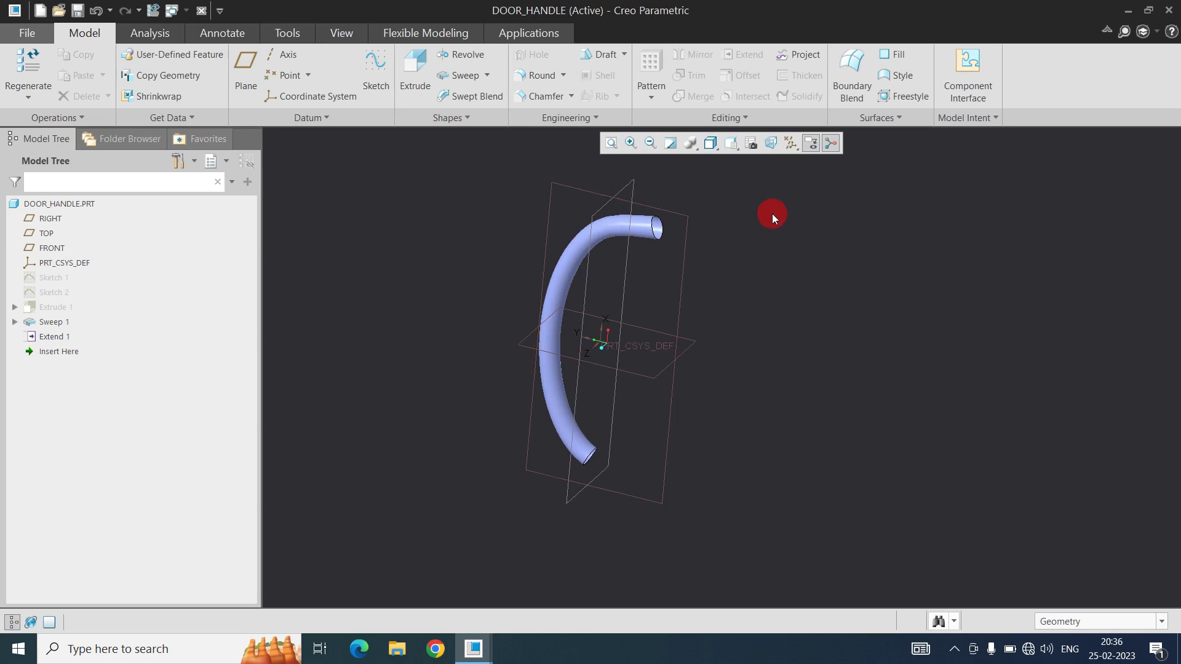
pyautogui.click(246, 76)
pyautogui.click(623, 198)
pyautogui.moveTo(643, 335); pyautogui.dragTo(762, 376)
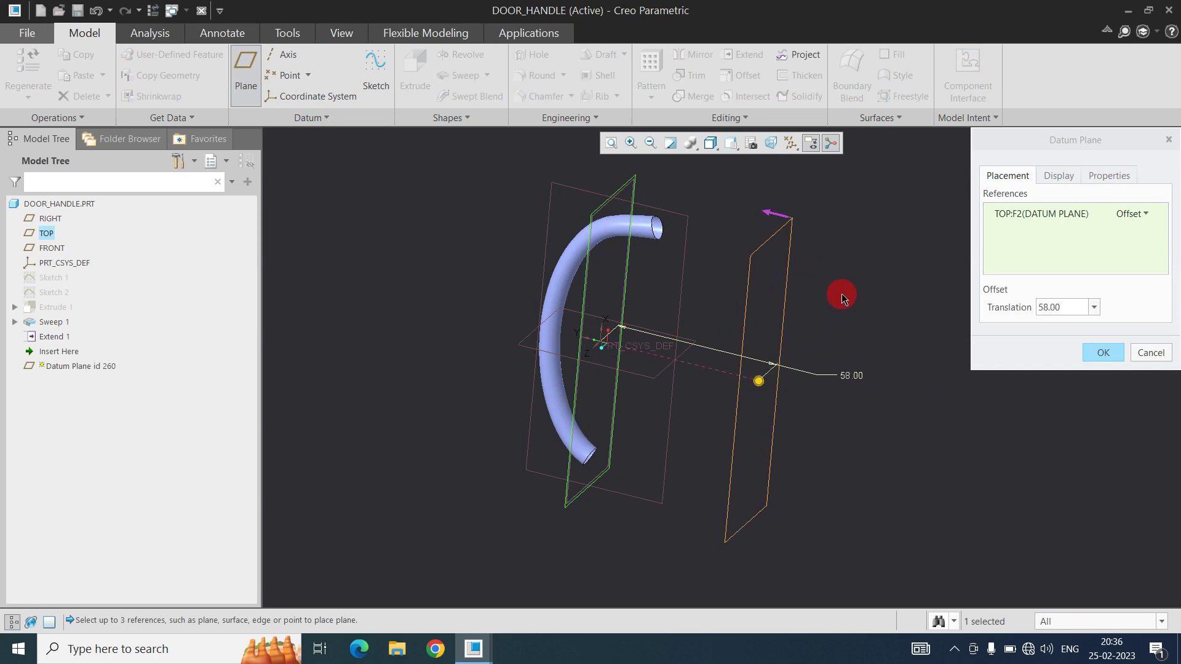
pyautogui.middleClick(841, 293)
pyautogui.moveTo(714, 333)
pyautogui.mouseDown(button='middle')
pyautogui.moveTo(701, 355)
pyautogui.moveTo(710, 341)
pyautogui.mouseUp(button='middle')
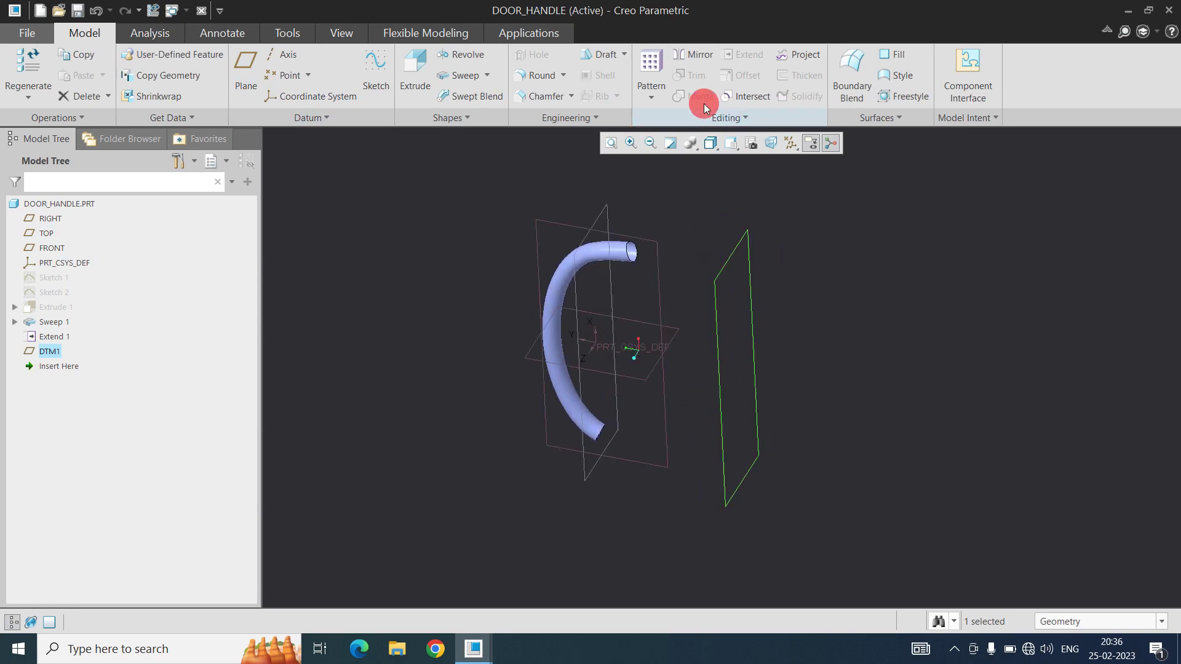
pyautogui.moveTo(599, 369); pyautogui.dragTo(630, 452, button='middle')
pyautogui.scroll(-5, 606, 427)
pyautogui.scroll(5, 590, 407)
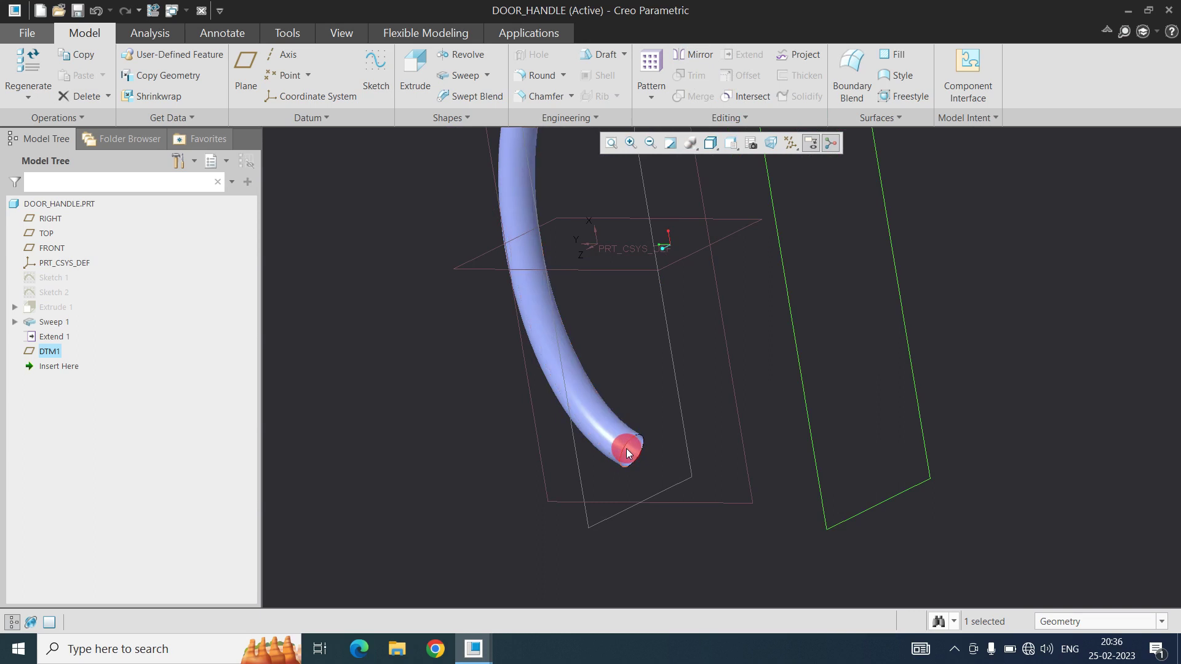
# - Extend the tube's lower end edge up to the DTM1 reference plane
pyautogui.click(626, 449)
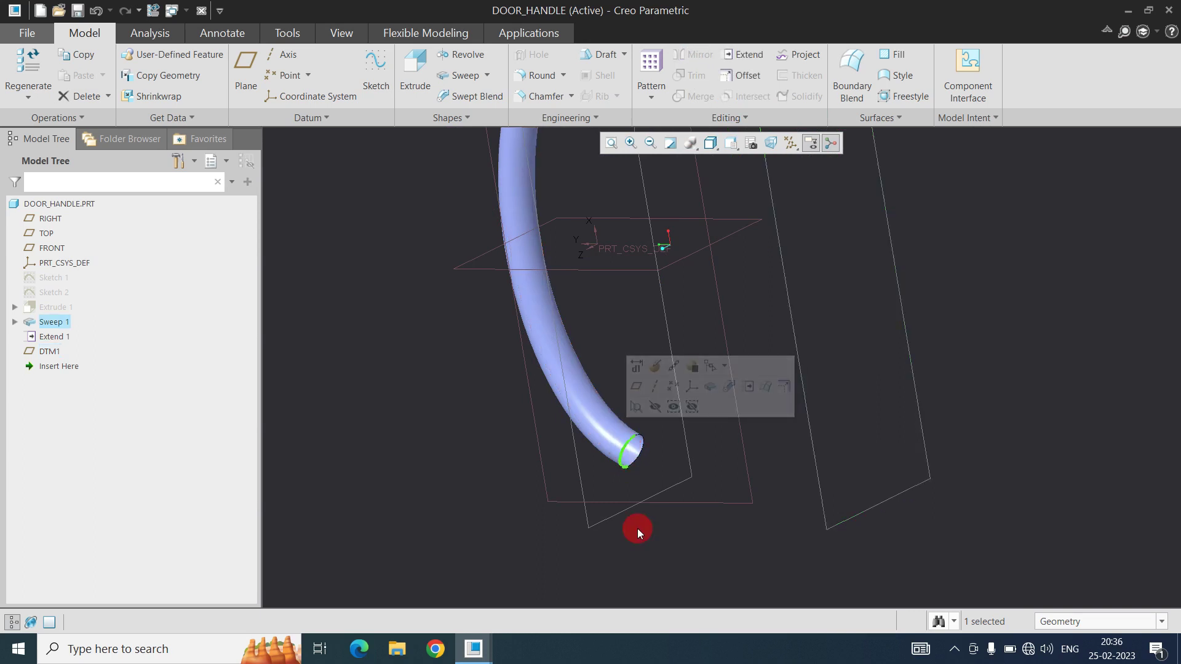
pyautogui.click(745, 55)
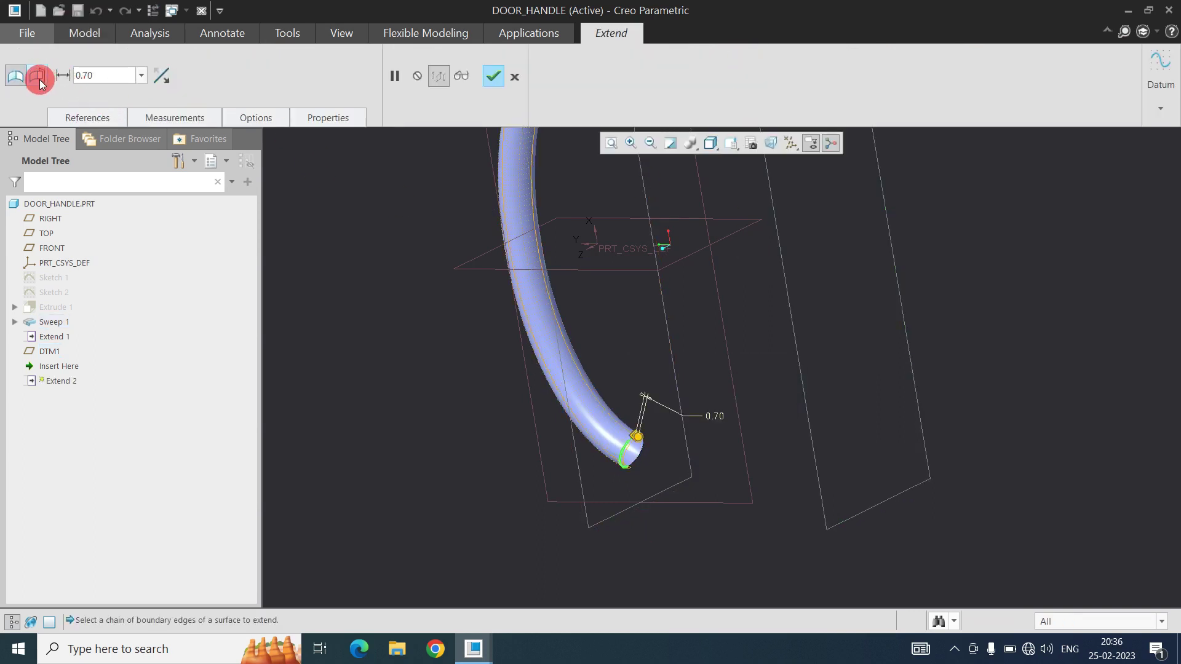
pyautogui.click(15, 77)
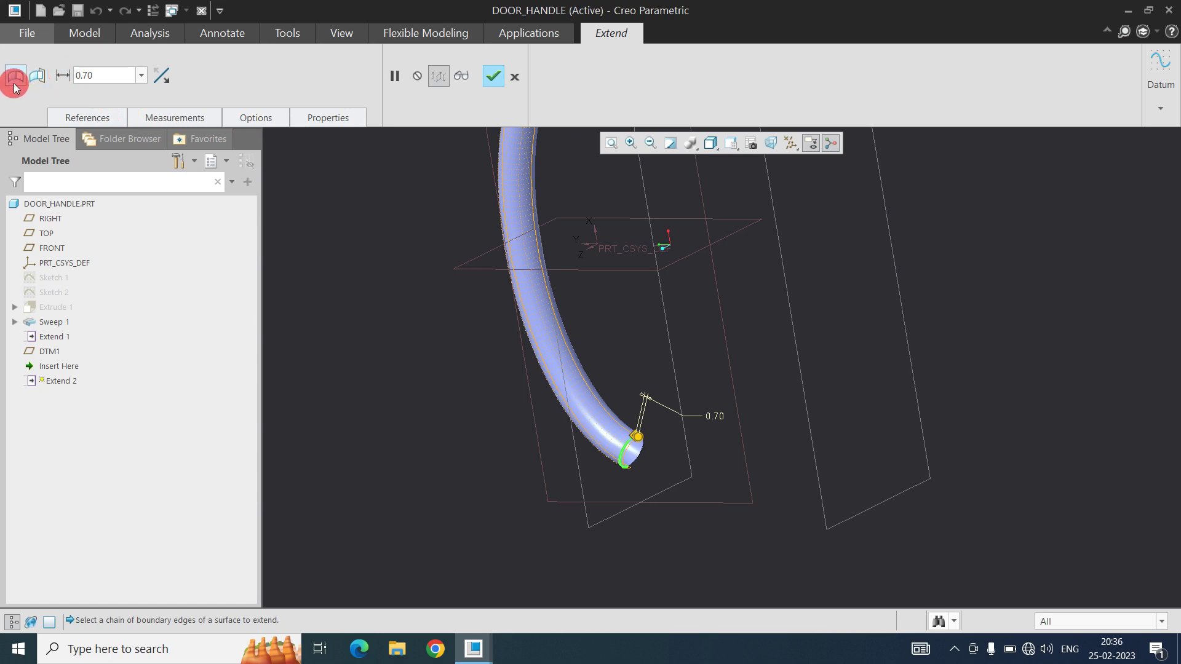
pyautogui.click(40, 78)
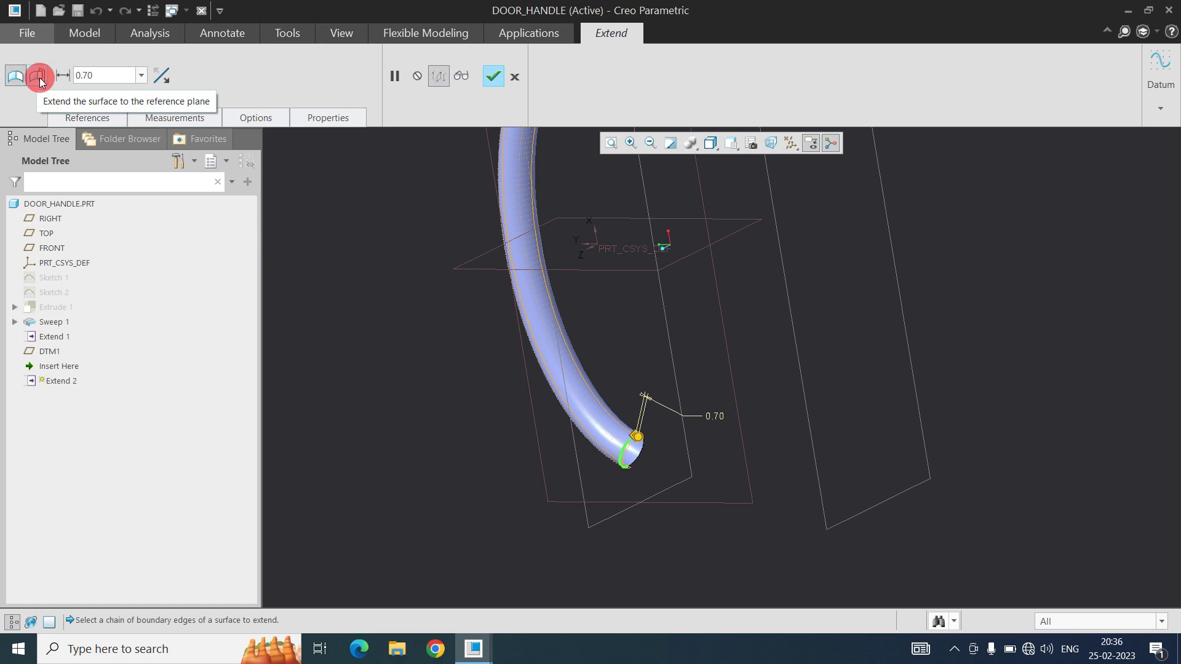
pyautogui.scroll(-5, 664, 329)
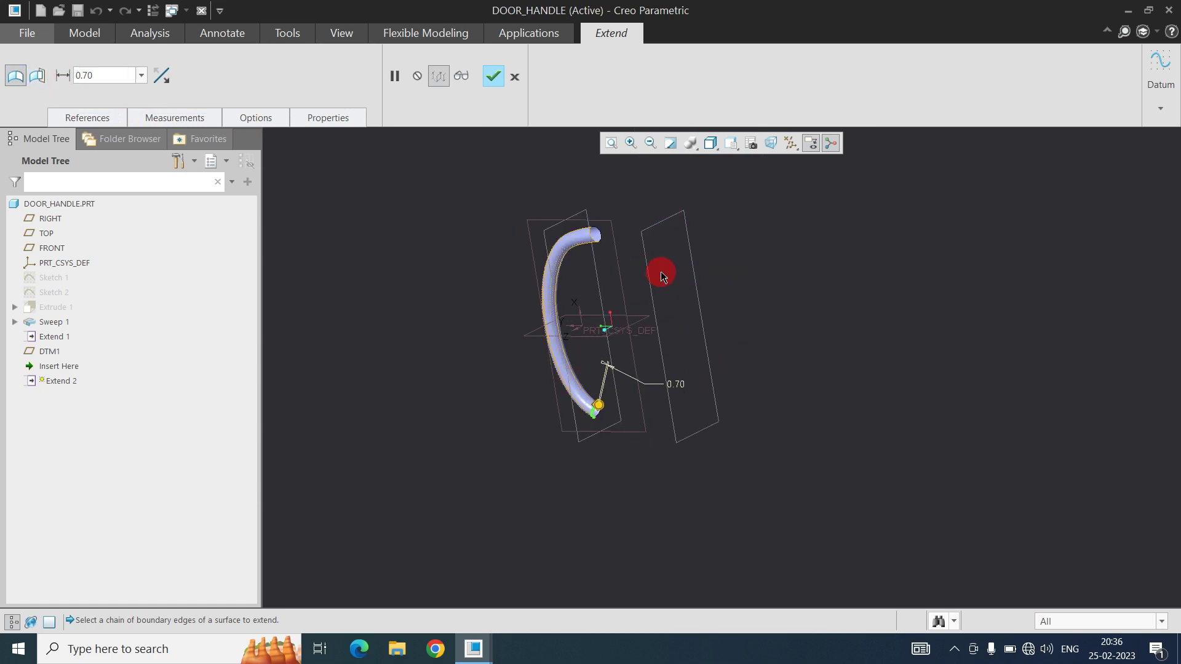
pyautogui.scroll(6, 640, 412)
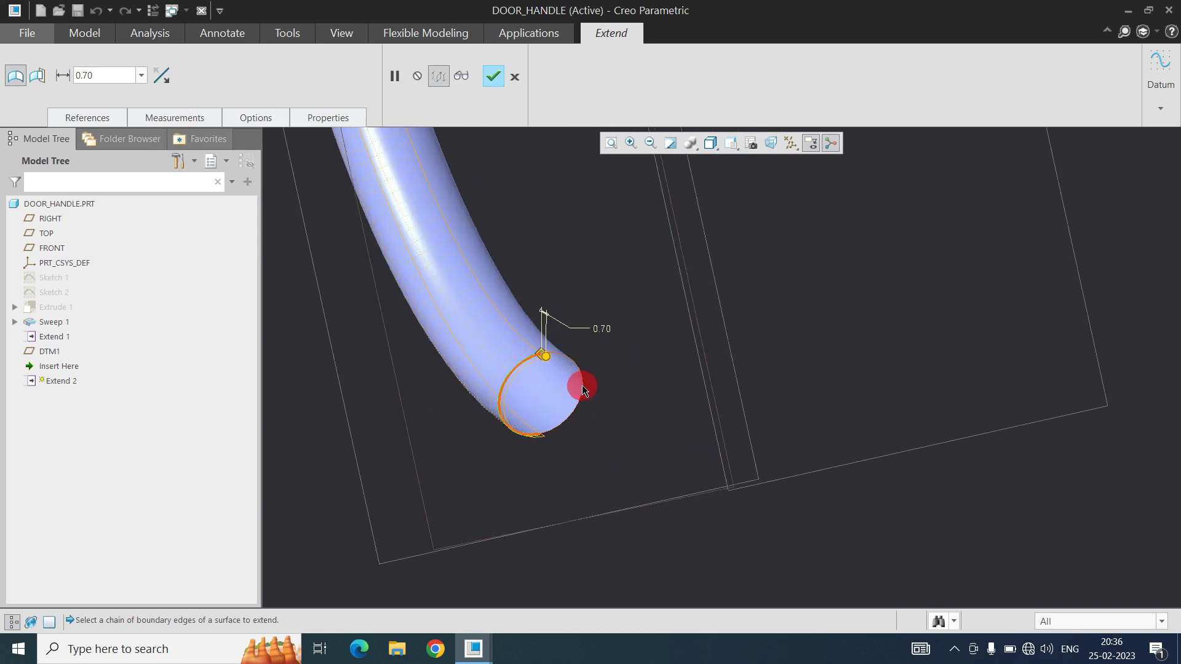
pyautogui.moveTo(582, 372); pyautogui.dragTo(656, 437, button='middle')
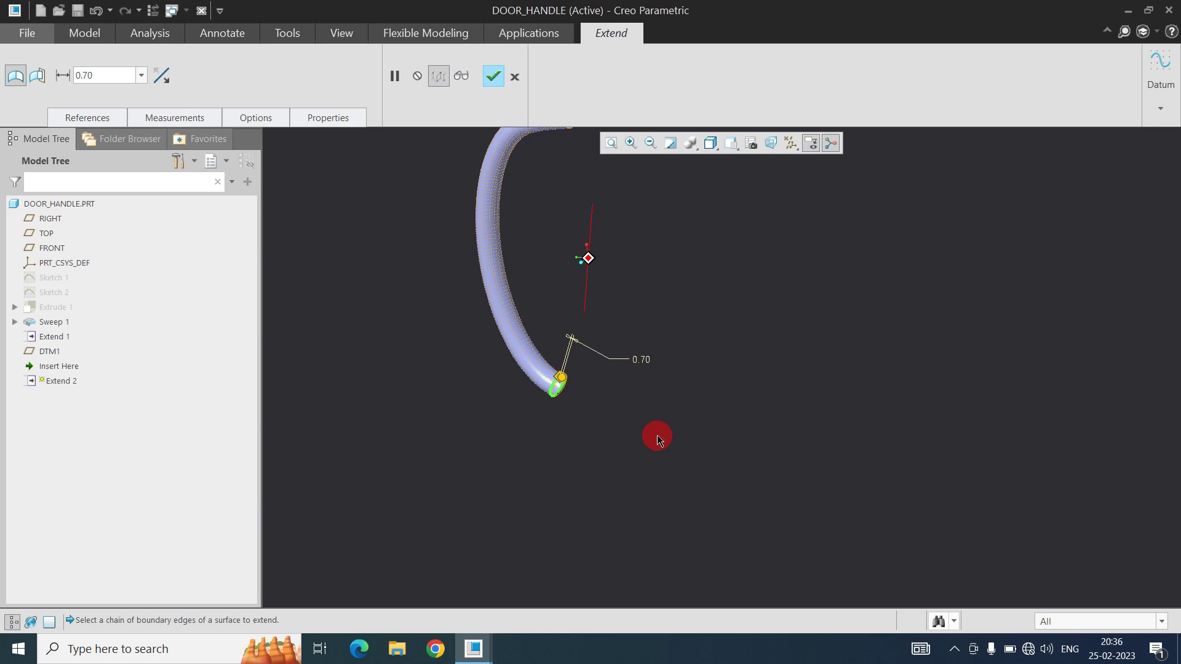
pyautogui.click(39, 76)
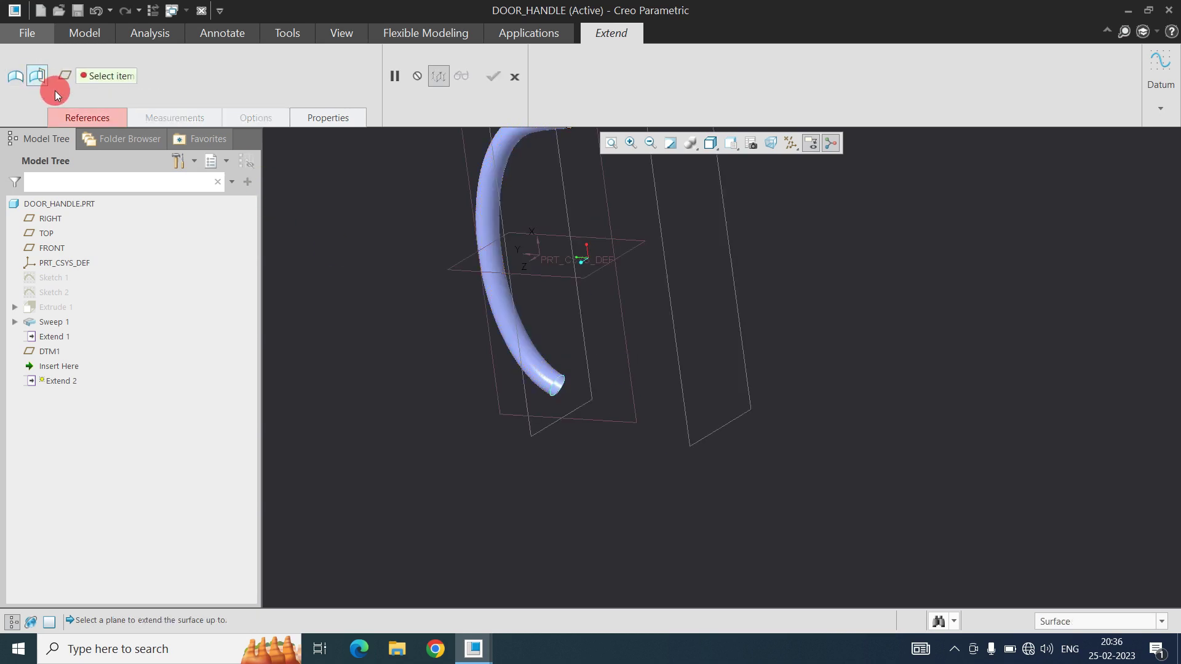
pyautogui.click(688, 415)
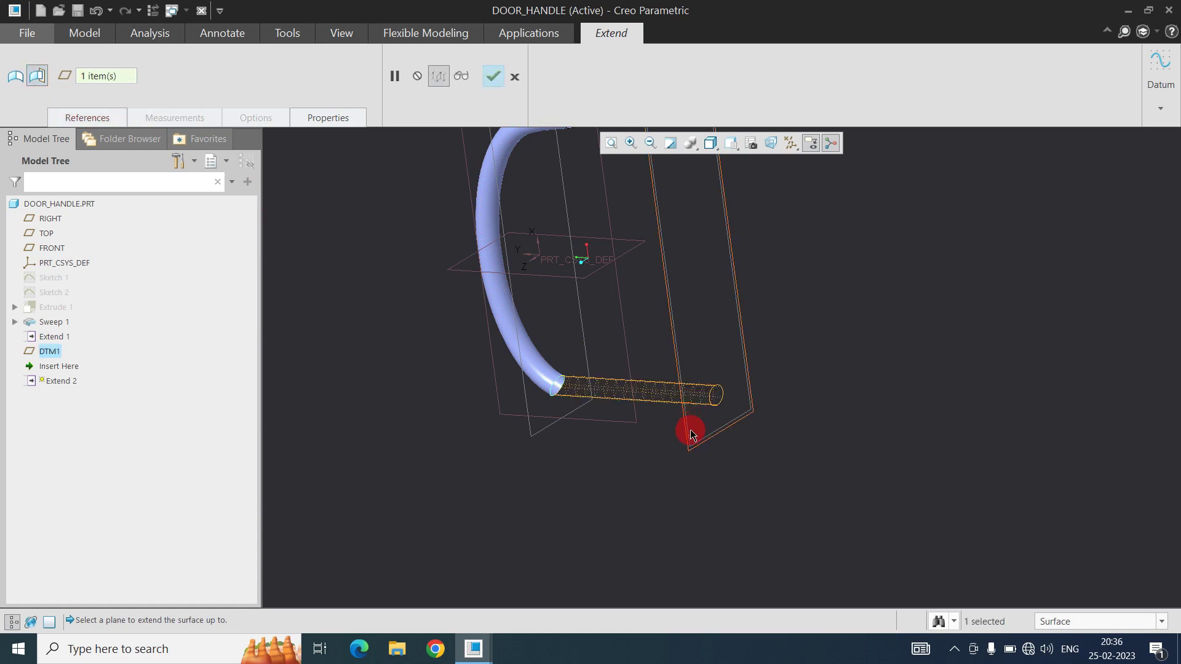
pyautogui.moveTo(654, 400); pyautogui.dragTo(733, 385, button='middle')
# - Accept Extend 2 on the door handle
pyautogui.middleClick(655, 430)
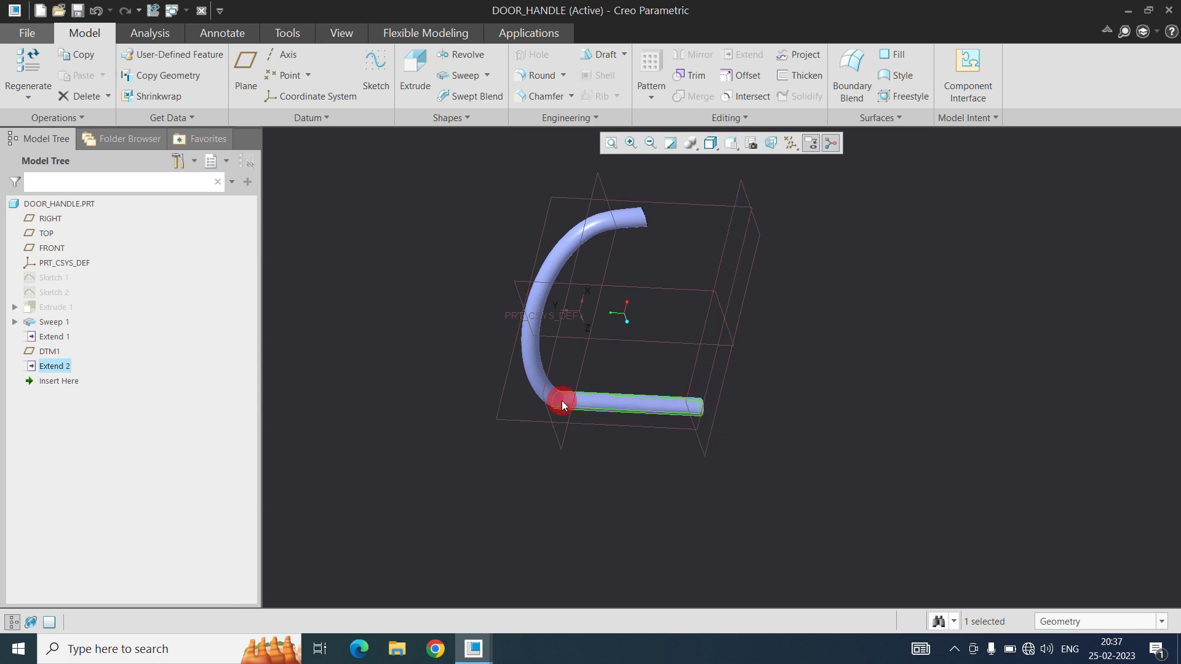
pyautogui.moveTo(739, 404); pyautogui.dragTo(637, 445, button='middle')
pyautogui.click(618, 444)
pyautogui.scroll(-3, 611, 446)
pyautogui.scroll(5, 637, 445)
# - Switch to the DRAWER_DOOR part and pick an edge of its panel
pyautogui.click(186, 11)
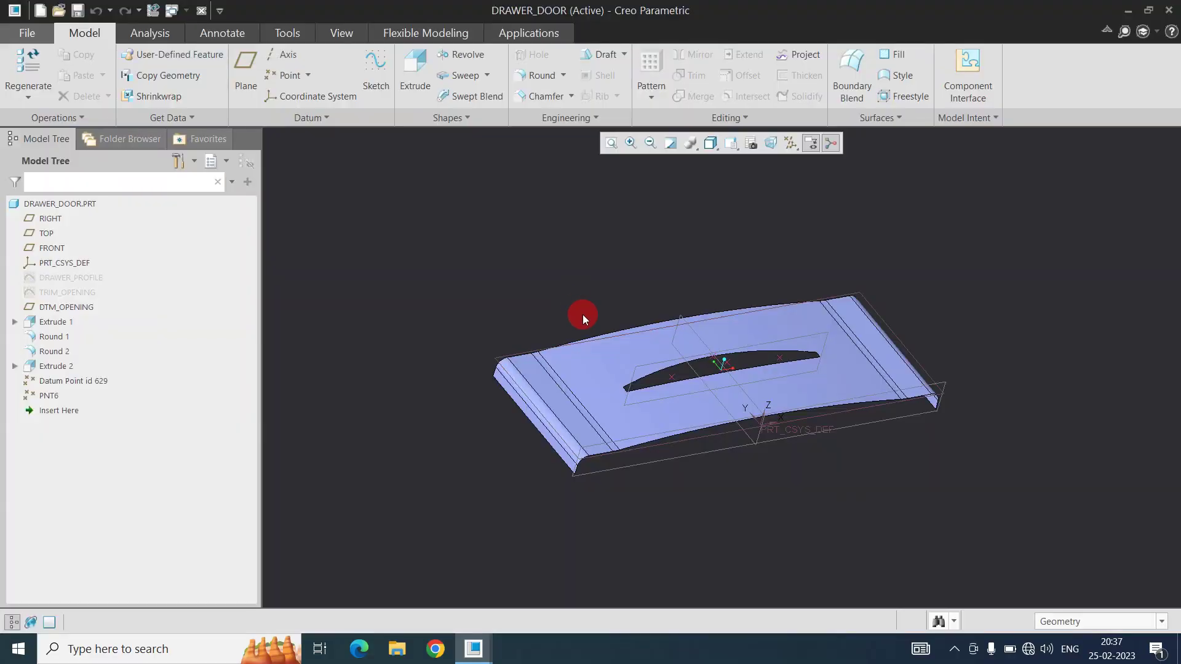
pyautogui.moveTo(580, 316); pyautogui.dragTo(677, 306, button='middle')
pyautogui.moveTo(716, 404)
pyautogui.mouseDown(button='middle')
pyautogui.moveTo(651, 289)
pyautogui.moveTo(685, 370)
pyautogui.mouseUp(button='middle')
pyautogui.click(685, 364)
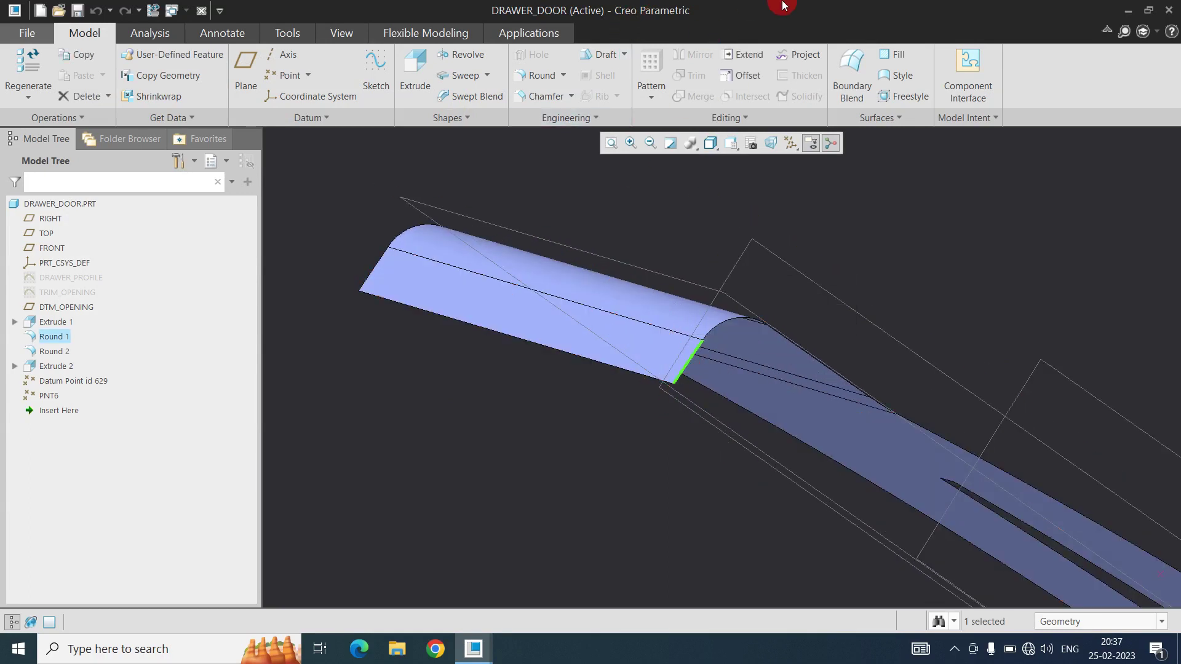
# - Extend the drawer door's whole Quilt Boundary Chain outward by 35.60 as Extend 1
pyautogui.click(736, 52)
pyautogui.moveTo(639, 305); pyautogui.dragTo(663, 351, button='middle')
pyautogui.moveTo(663, 352); pyautogui.dragTo(740, 372)
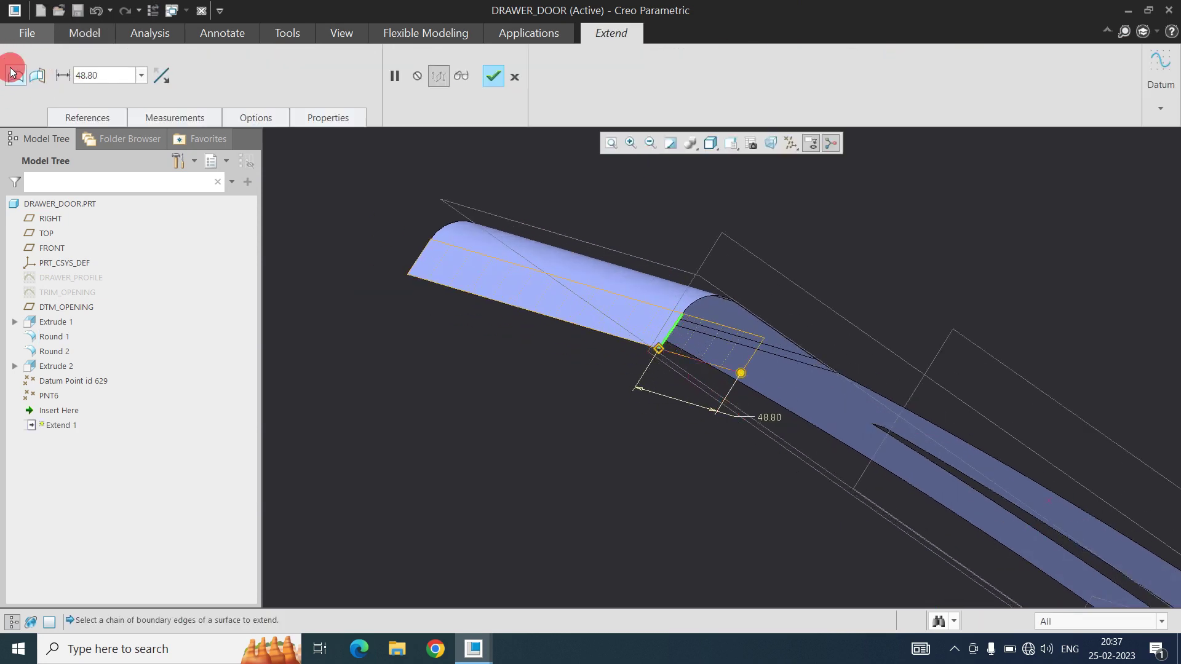
pyautogui.click(96, 109)
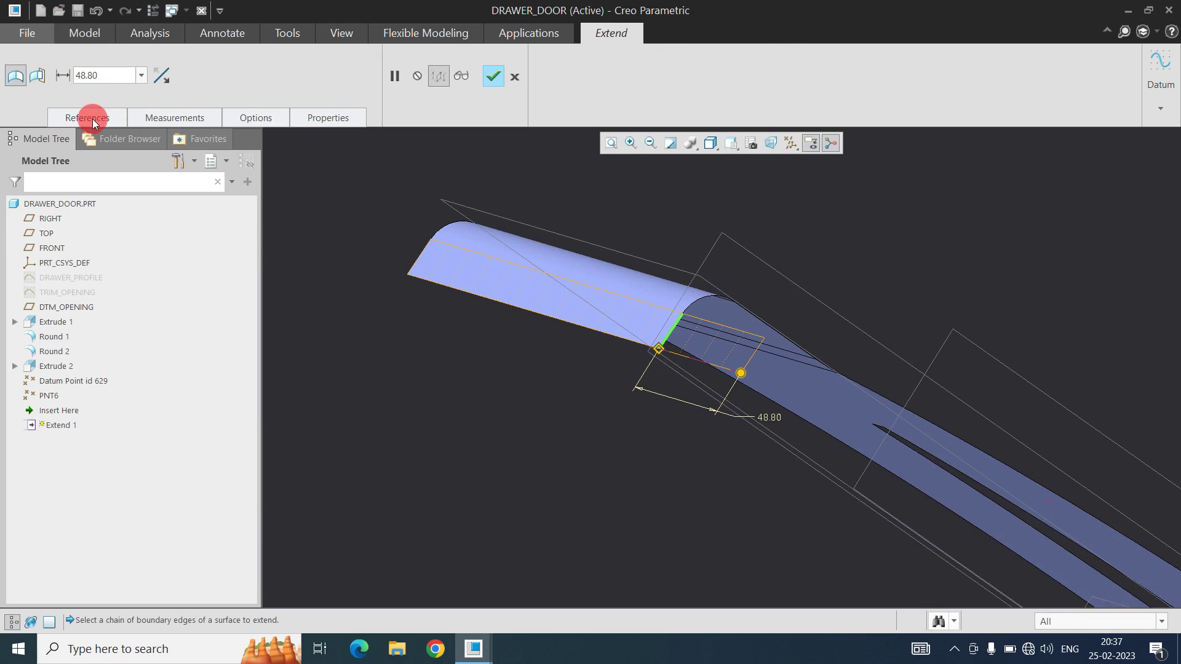
pyautogui.keyDown('shift'); pyautogui.moveTo(530, 305); pyautogui.dragTo(605, 283, button='middle'); pyautogui.keyUp('shift')
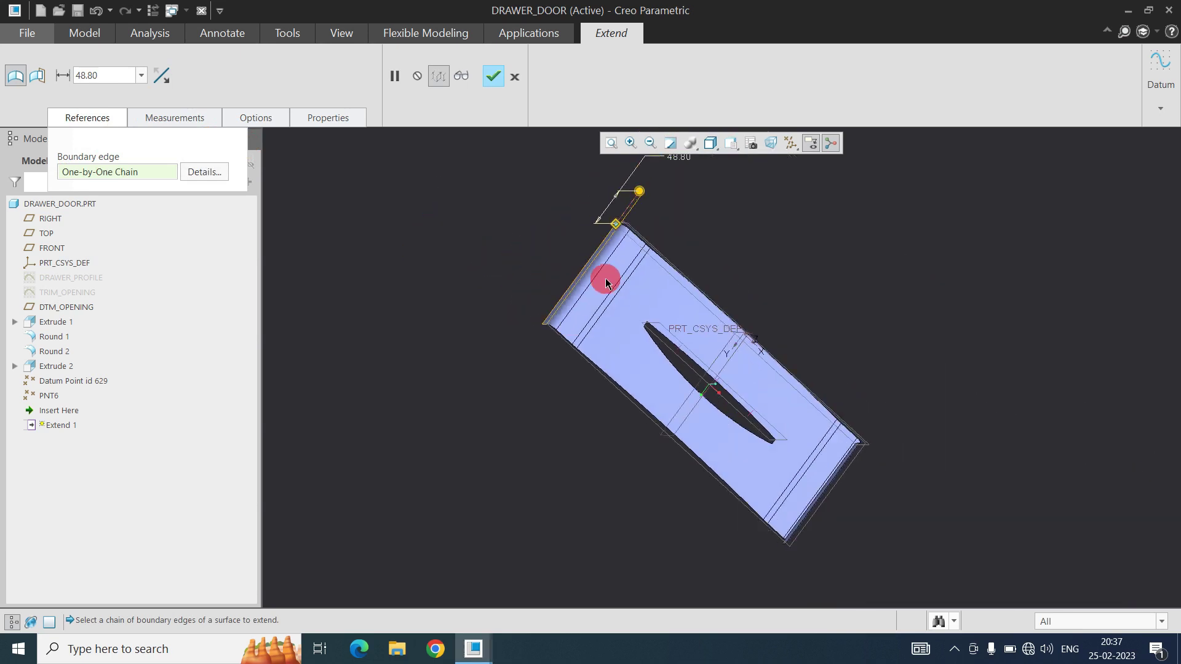
pyautogui.click(644, 302)
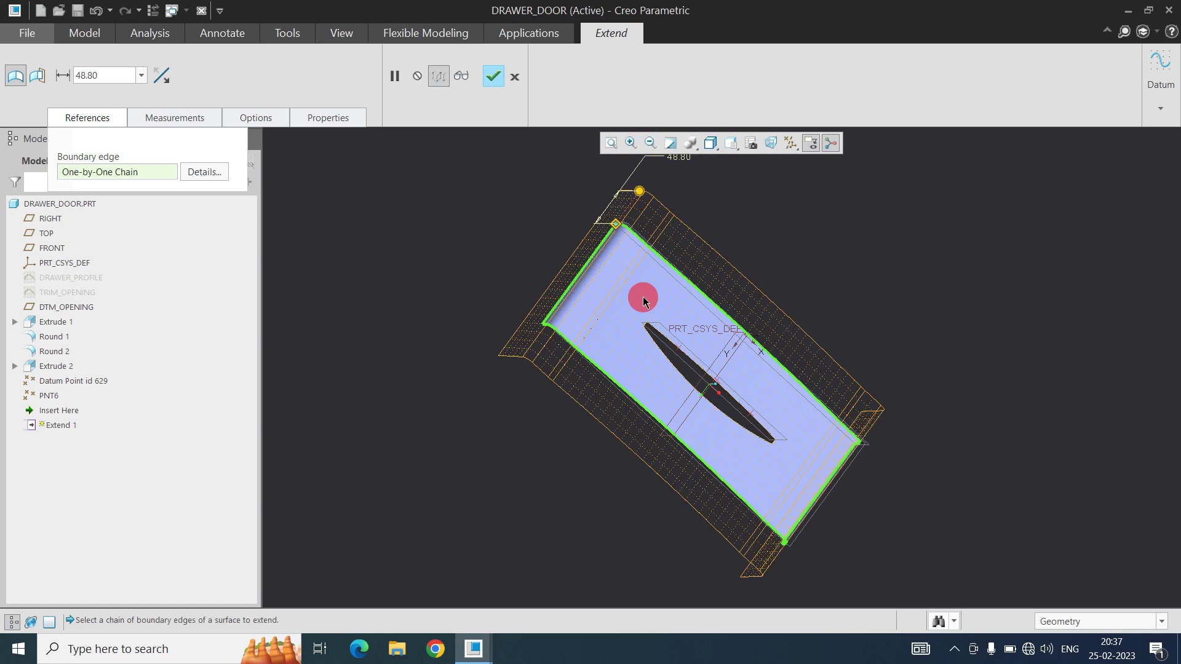
pyautogui.moveTo(696, 340); pyautogui.dragTo(639, 272, button='middle')
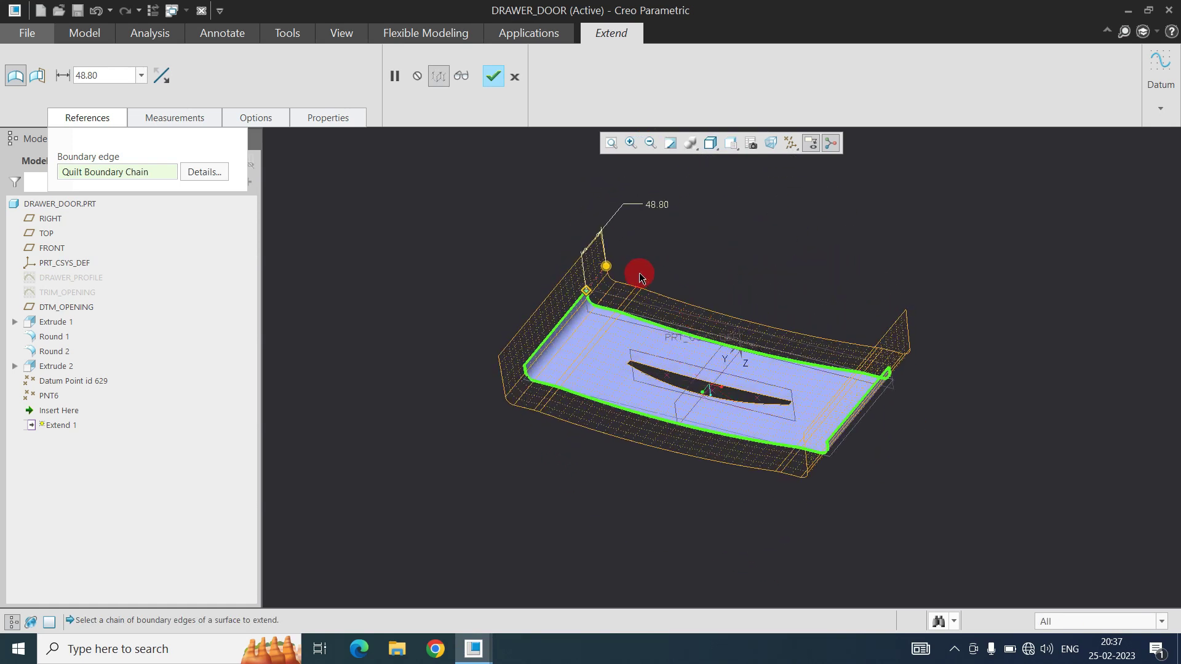
pyautogui.moveTo(603, 264); pyautogui.dragTo(624, 251)
pyautogui.middleClick(624, 250)
pyautogui.moveTo(624, 251); pyautogui.dragTo(798, 261, button='middle')
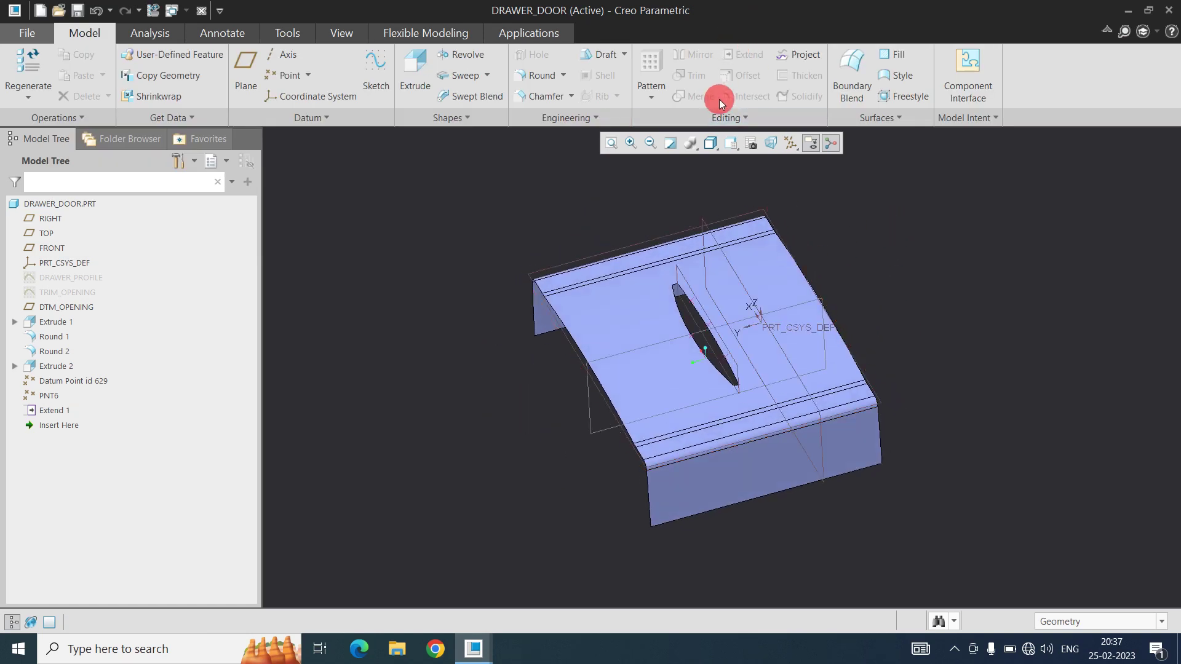